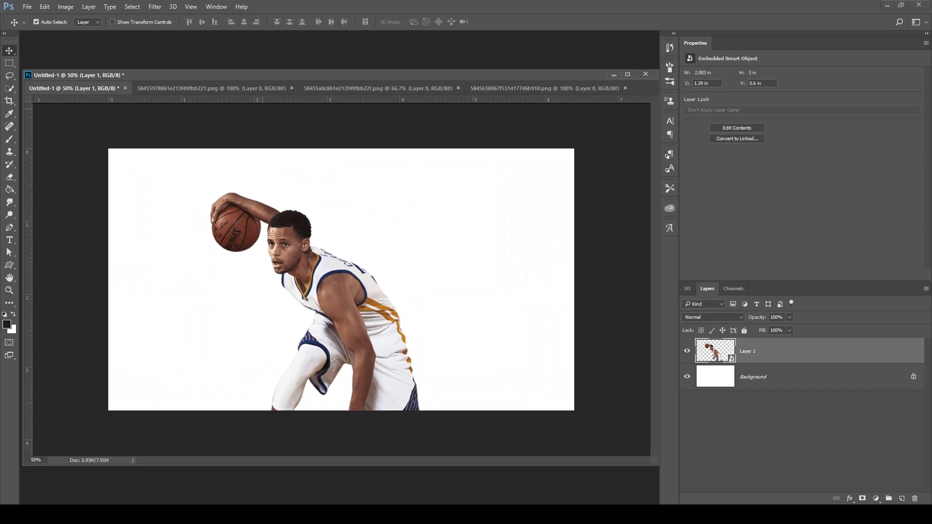
# Apply the Poster Edges filter to the basketball player layer with edge thickness 8, edge intensity 1 and posterization 5.
pyautogui.click(155, 7)
pyautogui.click(170, 44)
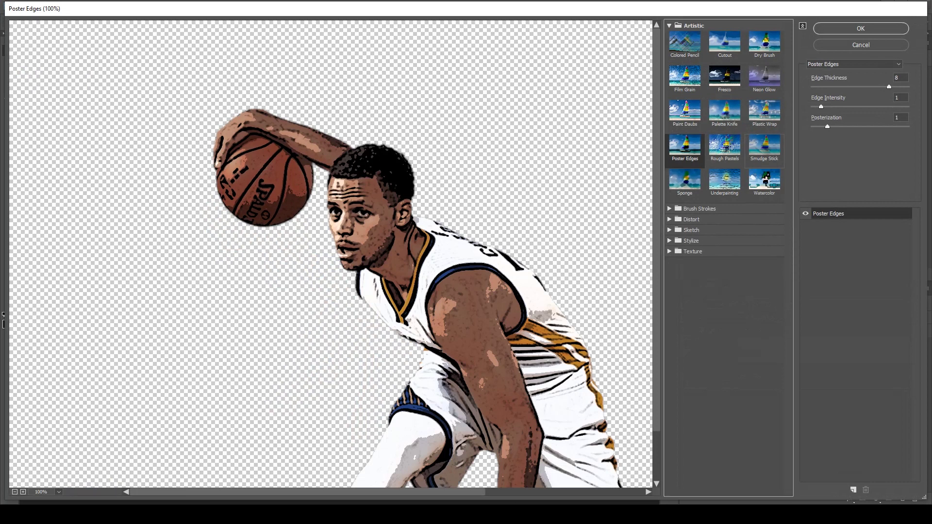
pyautogui.moveTo(821, 106)
pyautogui.mouseDown()
pyautogui.moveTo(847, 106)
pyautogui.moveTo(812, 106)
pyautogui.mouseUp()
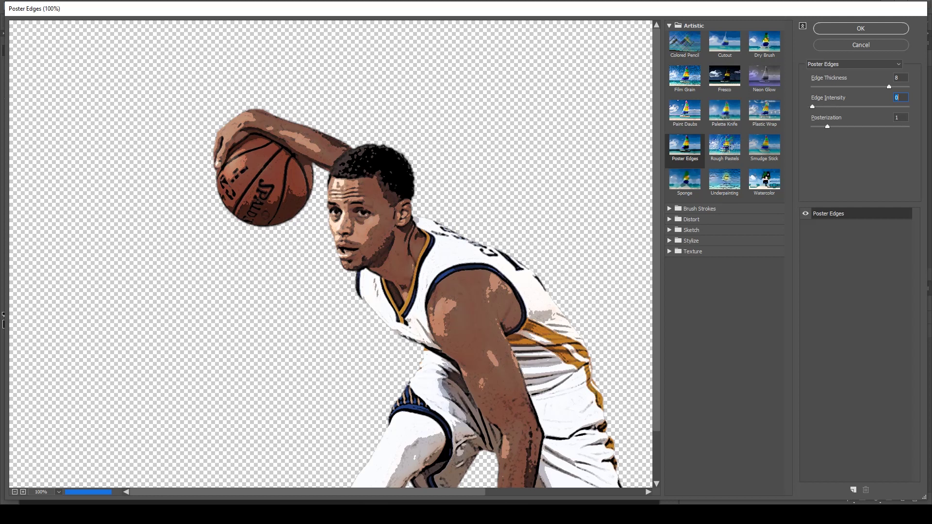
pyautogui.press('Up')
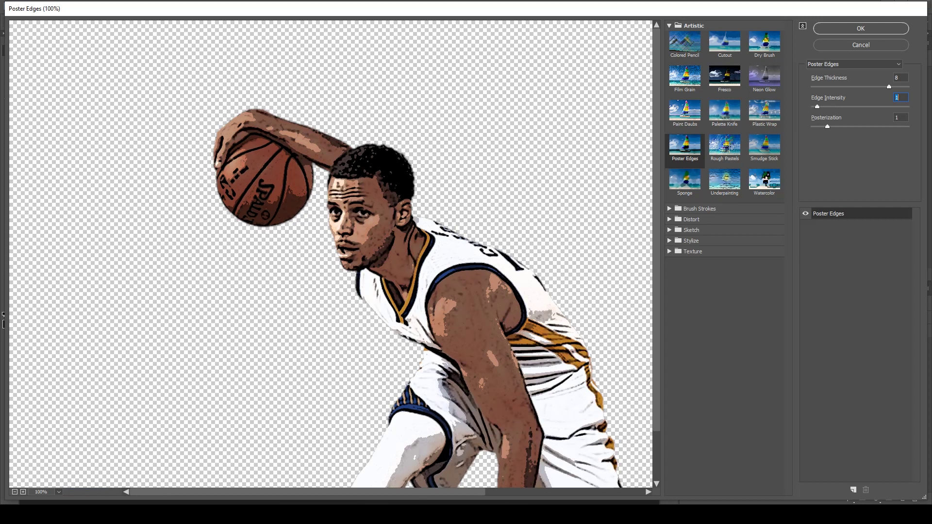
pyautogui.moveTo(388, 291); pyautogui.dragTo(374, 234)
pyautogui.moveTo(827, 127); pyautogui.dragTo(846, 126)
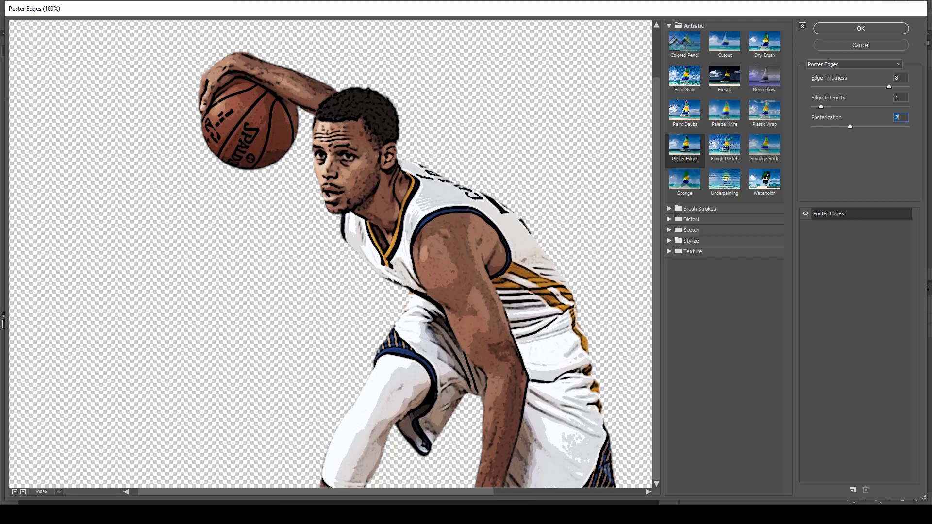
pyautogui.press('Up')
pyautogui.press('Up')
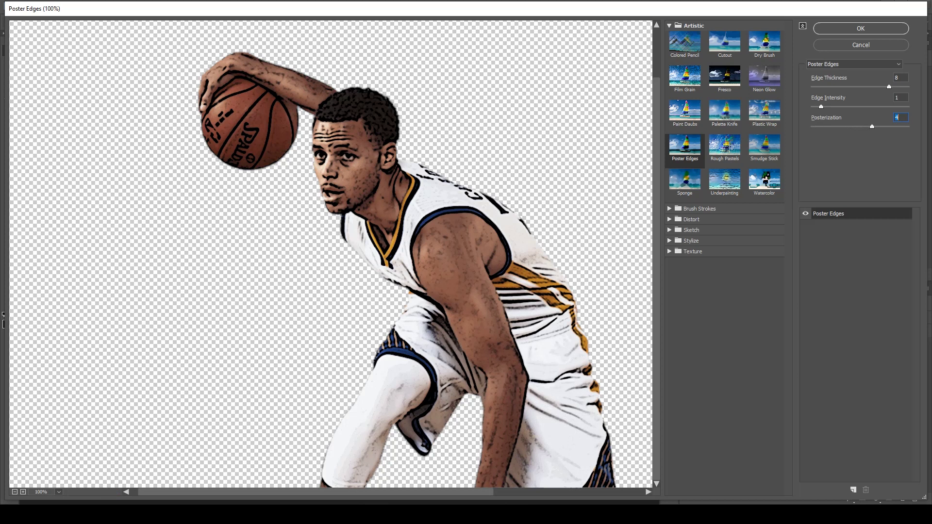
pyautogui.press('Up')
pyautogui.press('Tab')
pyautogui.press('Return')
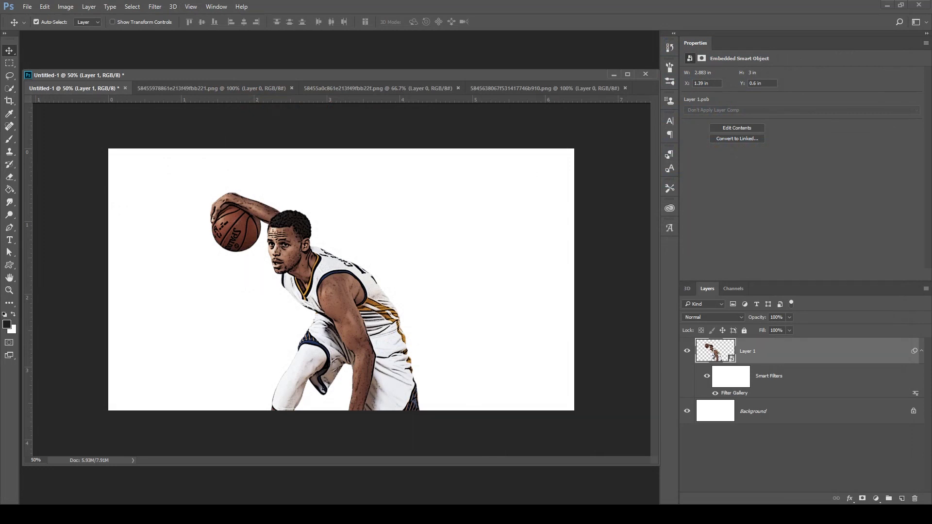
# Start a second Filter Gallery effect on the player layer and choose Film Grain.
pyautogui.click(155, 6)
pyautogui.moveTo(214, 104)
pyautogui.click(171, 44)
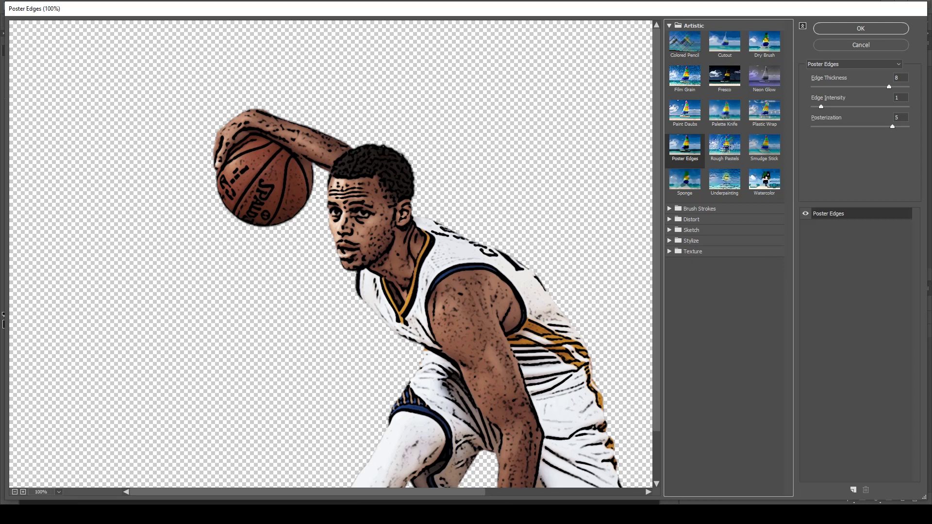
pyautogui.click(669, 252)
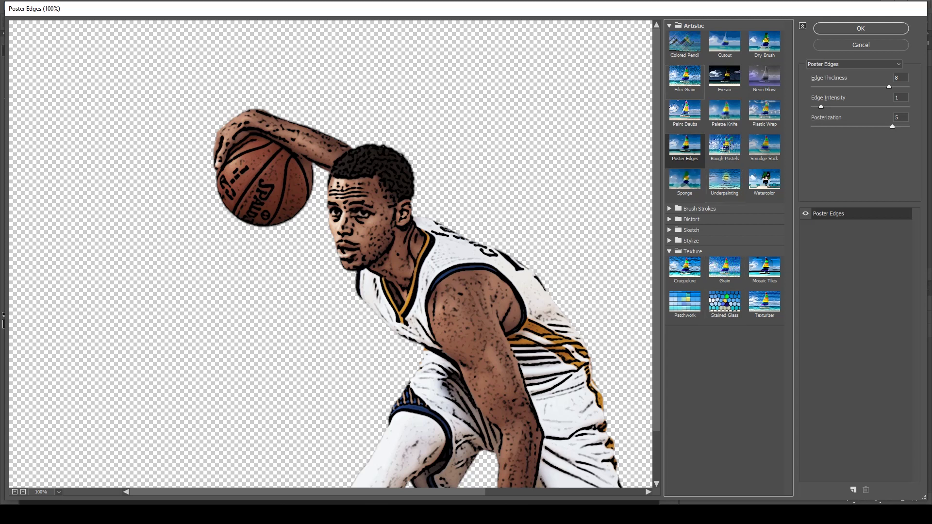
pyautogui.click(684, 80)
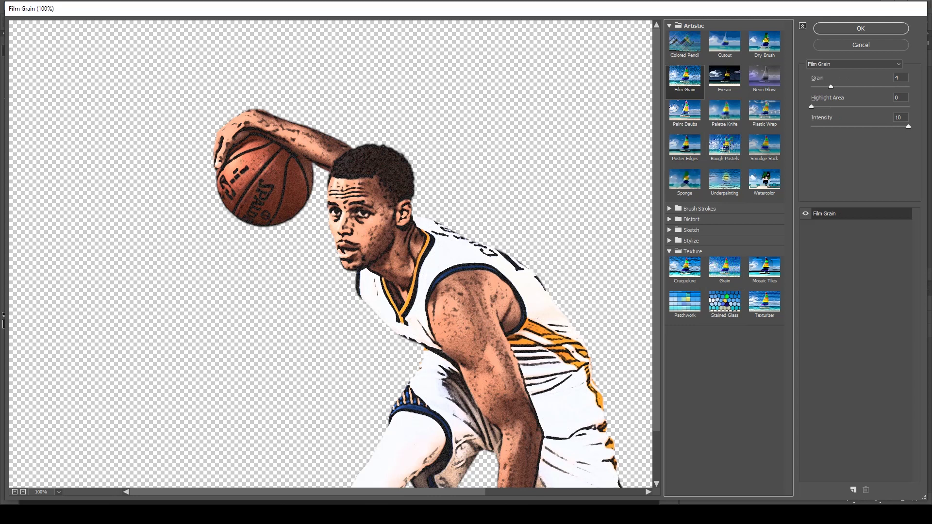
# Set the Film Grain filter to grain 5, highlight area 4 and intensity 6, and apply it.
pyautogui.moveTo(830, 87)
pyautogui.mouseDown()
pyautogui.moveTo(857, 86)
pyautogui.moveTo(830, 87)
pyautogui.mouseUp()
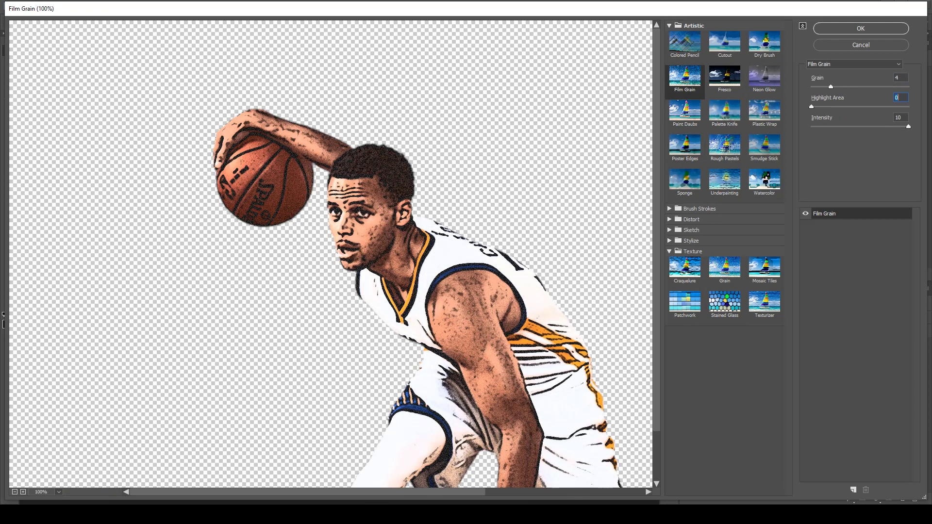
pyautogui.write('5')
pyautogui.press('Down')
pyautogui.hotkey('shift', 'Tab')
pyautogui.press('Up')
pyautogui.press('Tab')
pyautogui.press('Tab')
pyautogui.write('6')
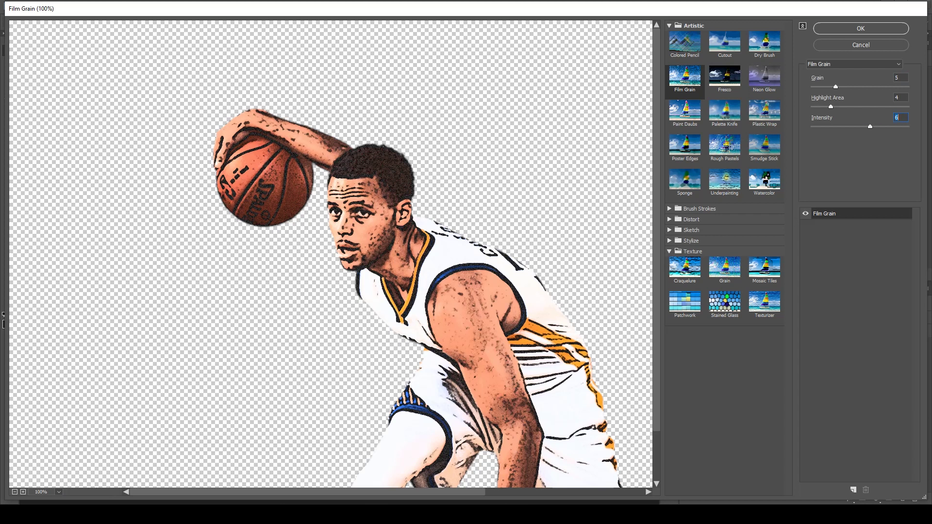
pyautogui.press('Return')
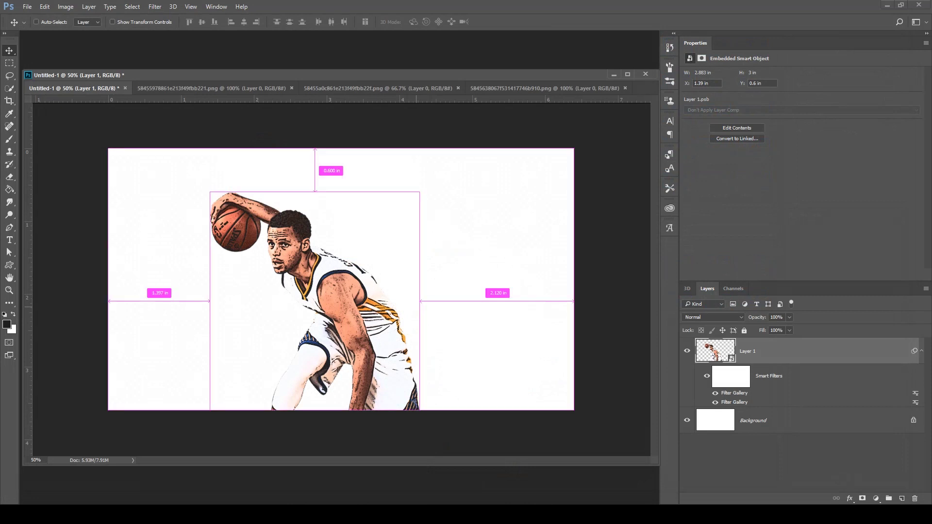
# Apply a Color Halftone filter to the player layer with a maximum radius of 4 pixels and screen angles 108, 162, 90 and 45.
pyautogui.hotkey('ctrl', '-')
pyautogui.hotkey('ctrl', '-')
pyautogui.hotkey('ctrl', '+')
pyautogui.hotkey('ctrl', '+')
pyautogui.hotkey('ctrl', '+')
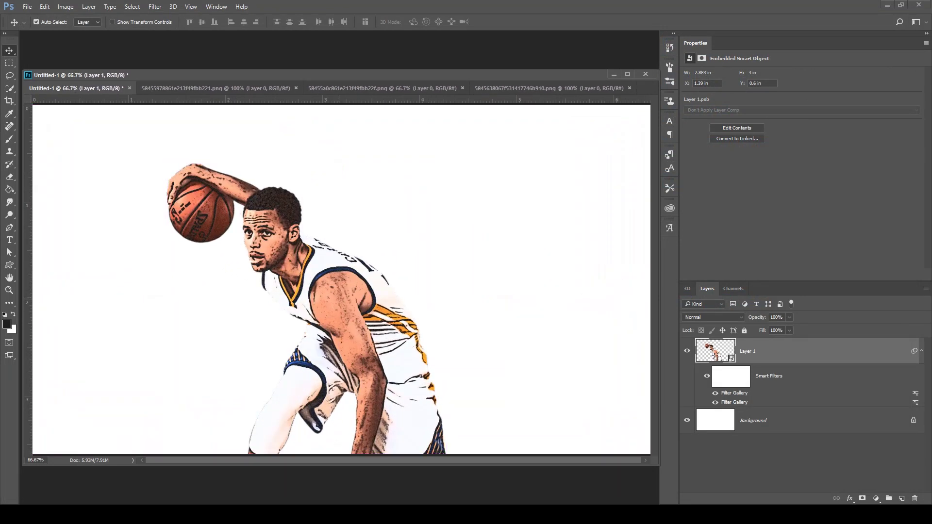
pyautogui.click(155, 7)
pyautogui.moveTo(165, 151)
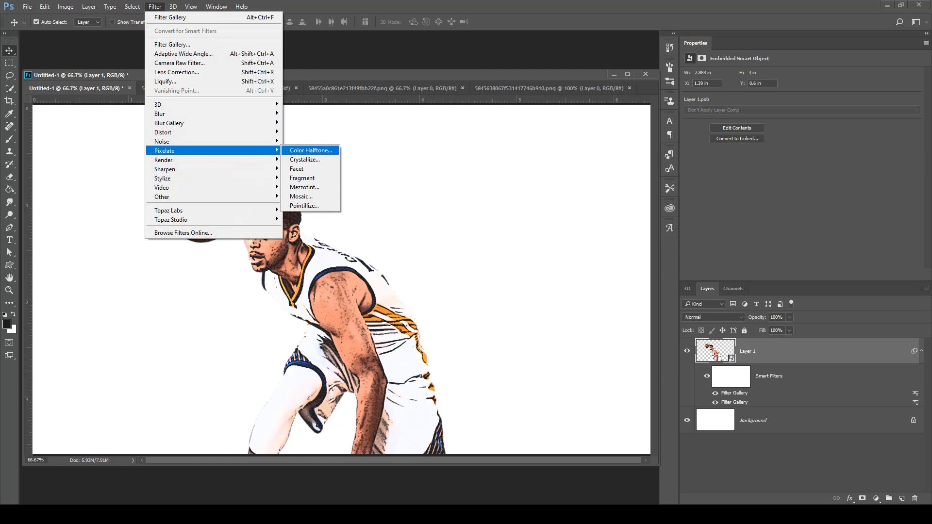
pyautogui.click(311, 150)
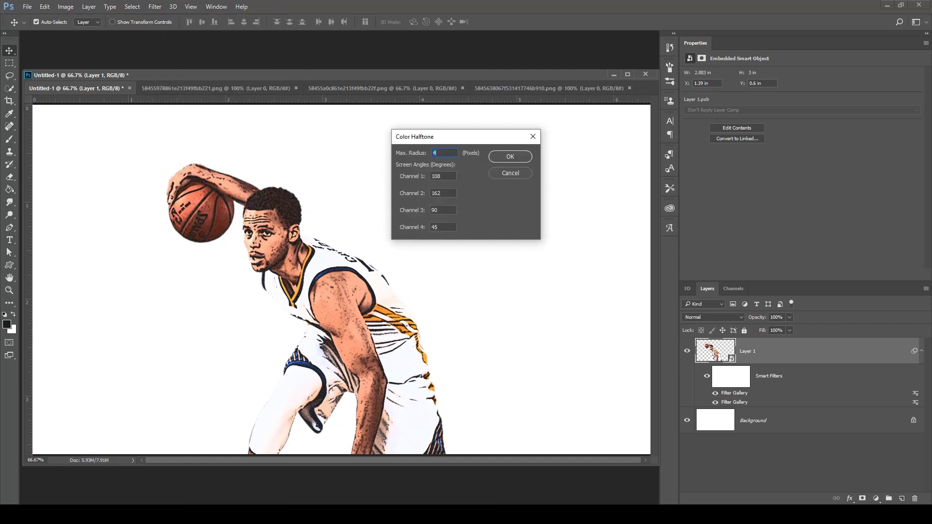
pyautogui.press('Return')
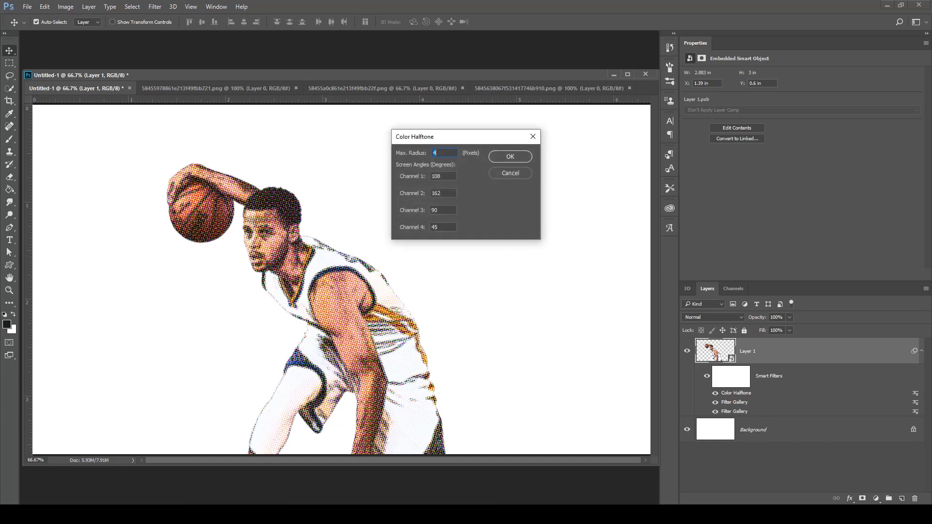
pyautogui.press('Return')
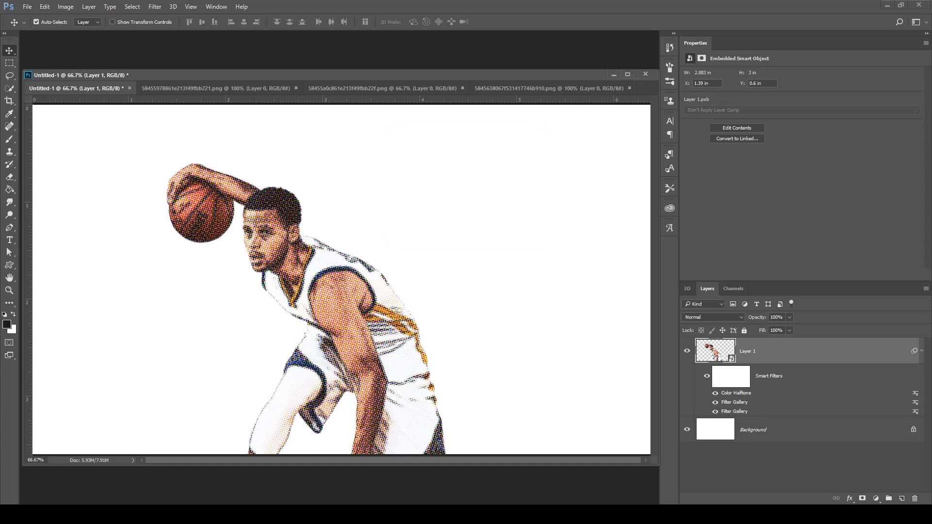
# Try Screen as the blending mode of the Color Halftone smart filter and settle on Soft Light at 100% opacity.
pyautogui.doubleClick(915, 393)
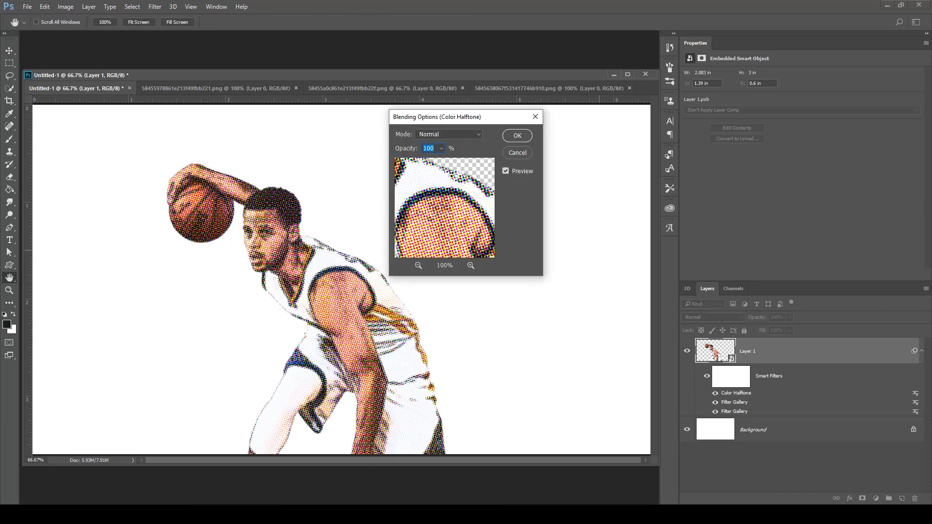
pyautogui.click(449, 134)
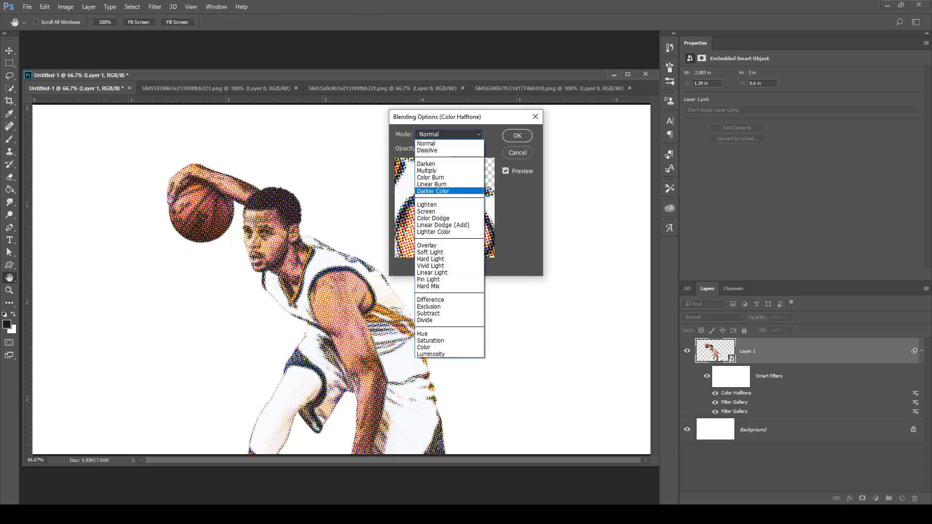
pyautogui.click(429, 211)
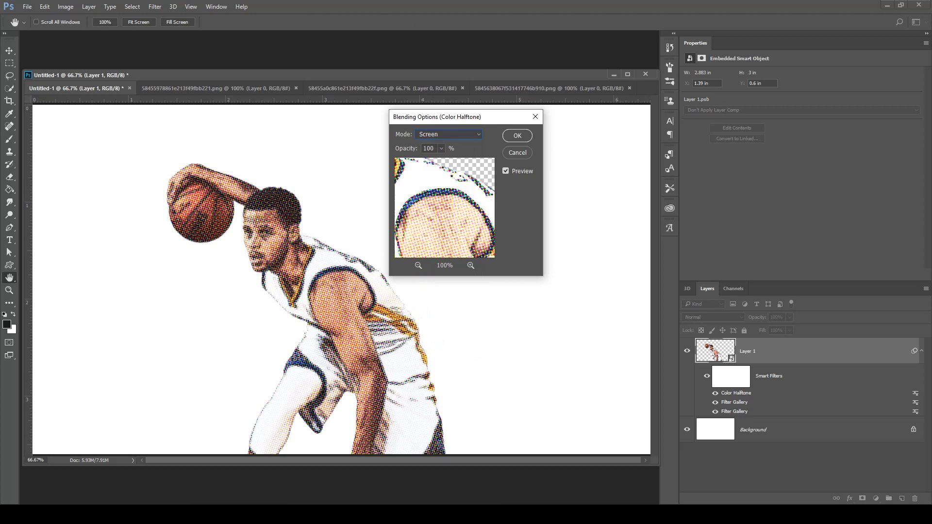
pyautogui.click(448, 134)
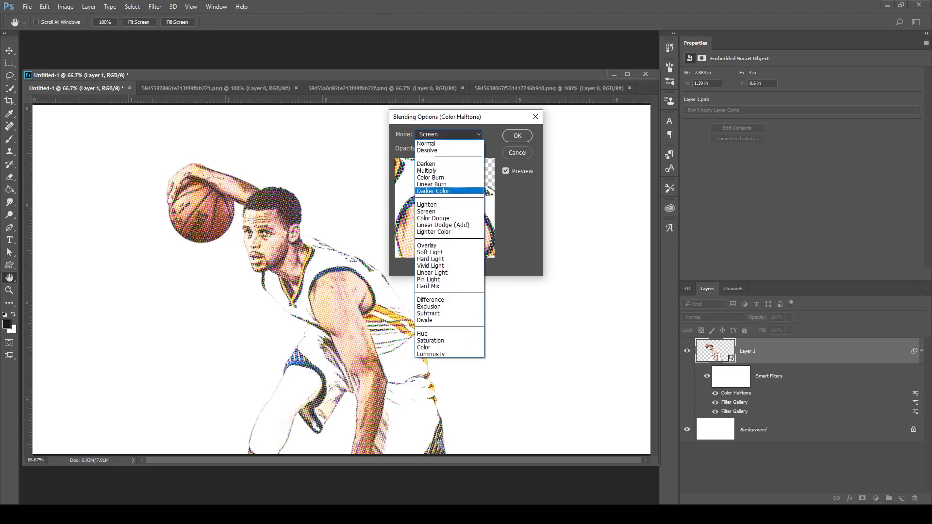
pyautogui.click(430, 252)
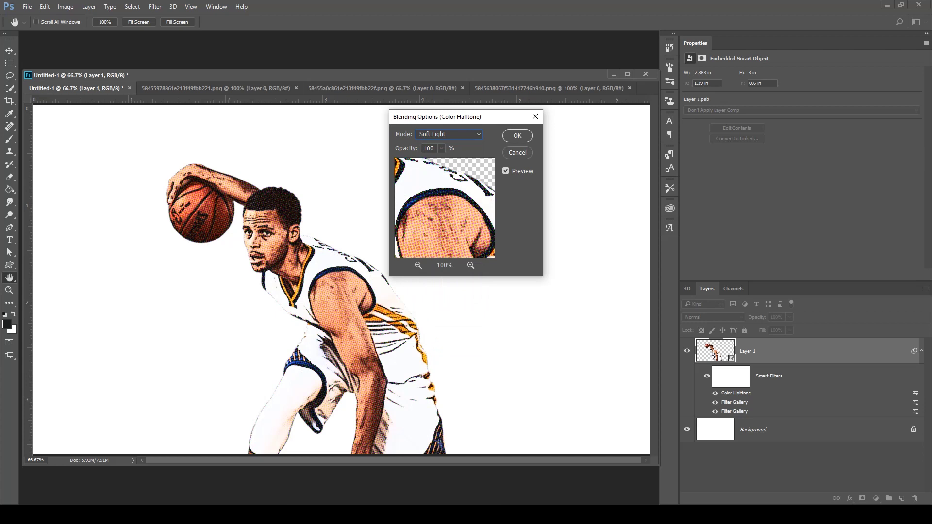
pyautogui.press('Return')
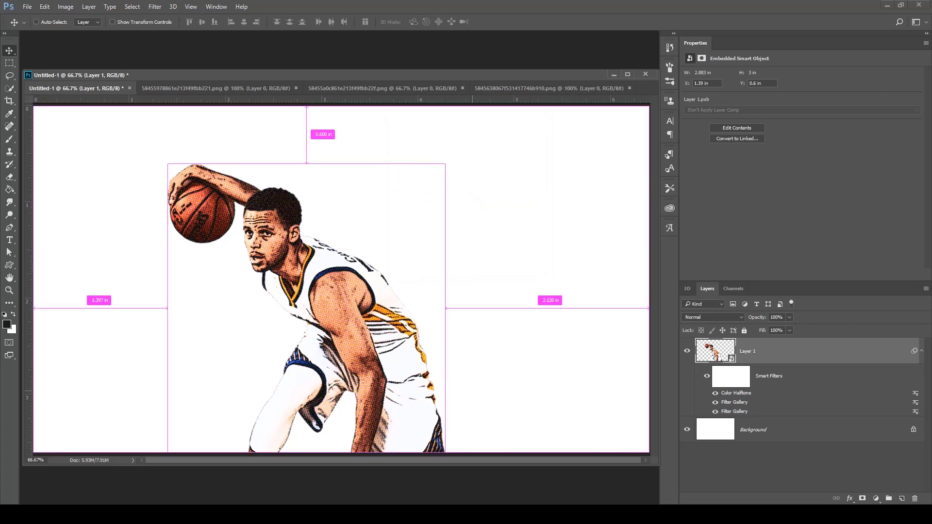
# Duplicate the filtered player layer, Layer 1.
pyautogui.hotkey('ctrl', '-')
pyautogui.hotkey('ctrl', '-')
pyautogui.hotkey('ctrl', '+')
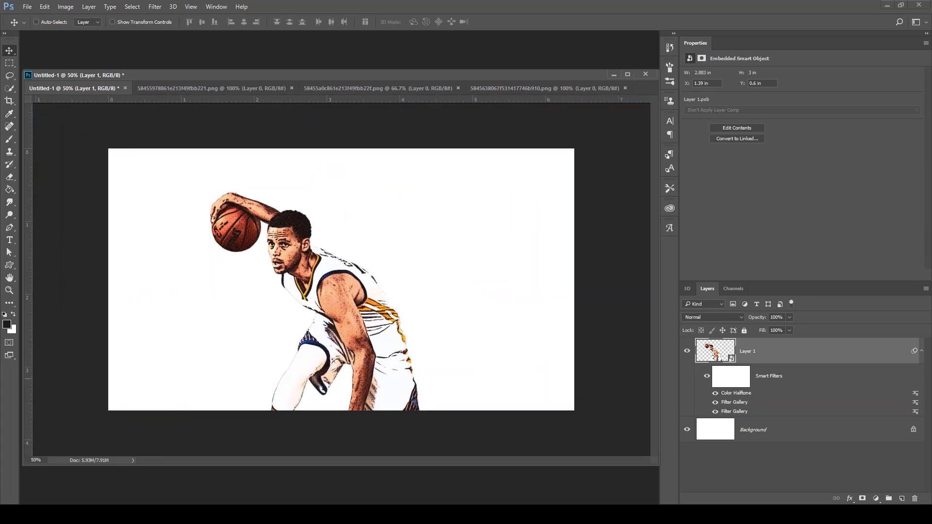
pyautogui.hotkey('ctrl', '+')
pyautogui.hotkey('ctrl', '-')
pyautogui.hotkey('ctrl', 'j')
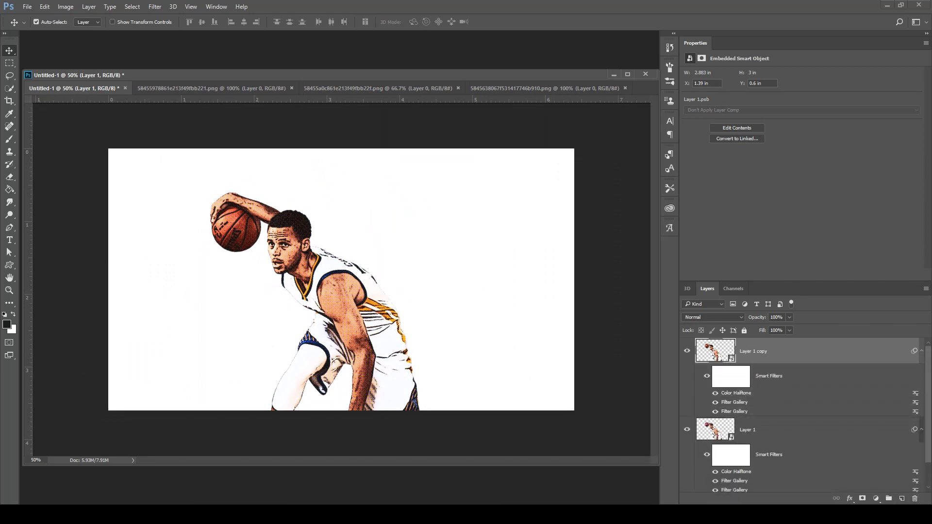
# Apply a High Pass filter with a radius of 1.4 pixels to the duplicated player layer.
pyautogui.click(155, 7)
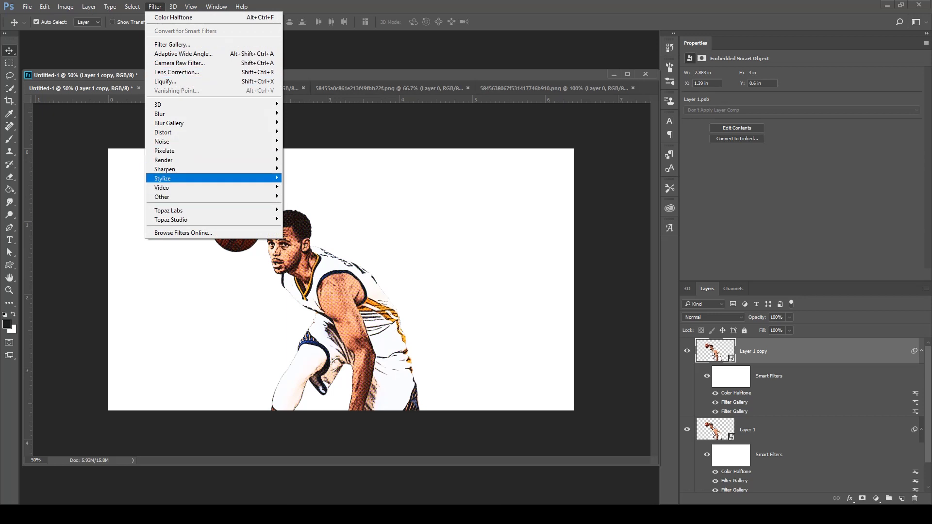
pyautogui.moveTo(214, 196)
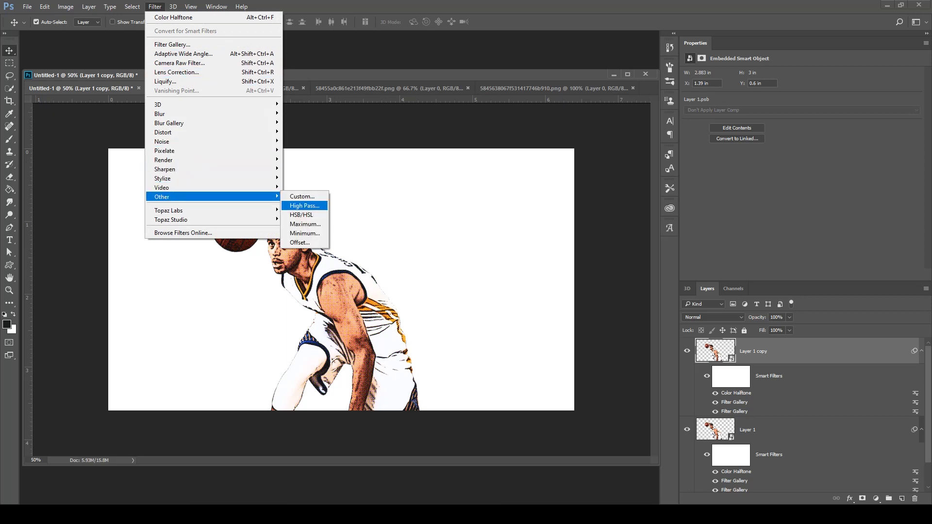
pyautogui.click(304, 205)
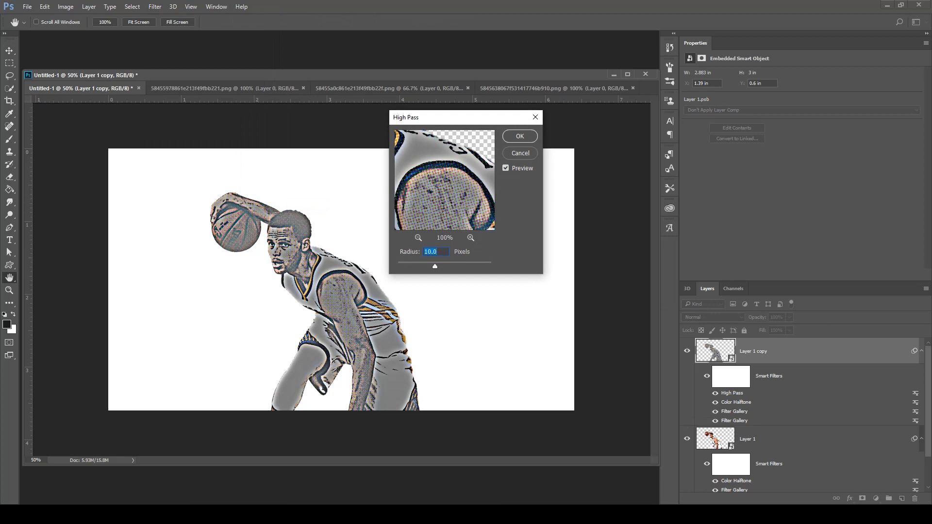
pyautogui.moveTo(434, 266); pyautogui.dragTo(401, 266)
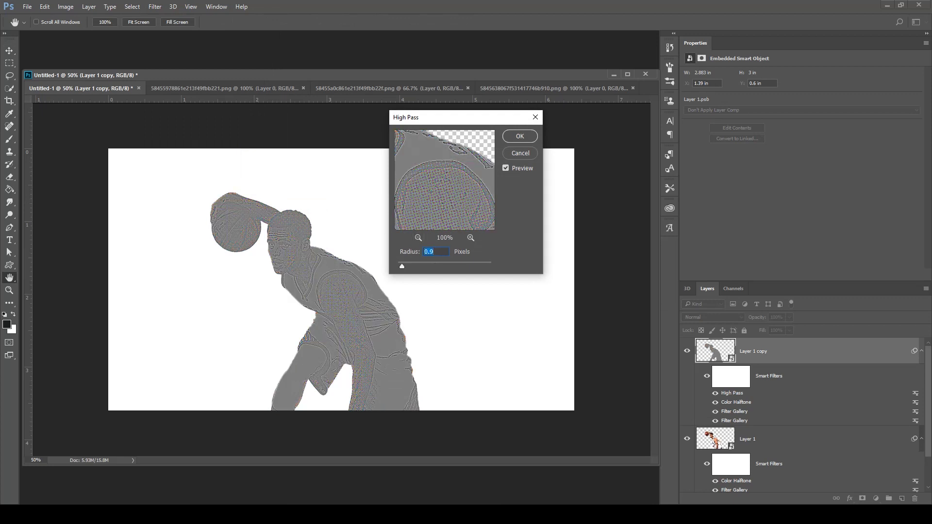
pyautogui.press('Up')
pyautogui.press('Up')
pyautogui.press('Up')
pyautogui.press('Up')
pyautogui.press('Up')
pyautogui.click(520, 136)
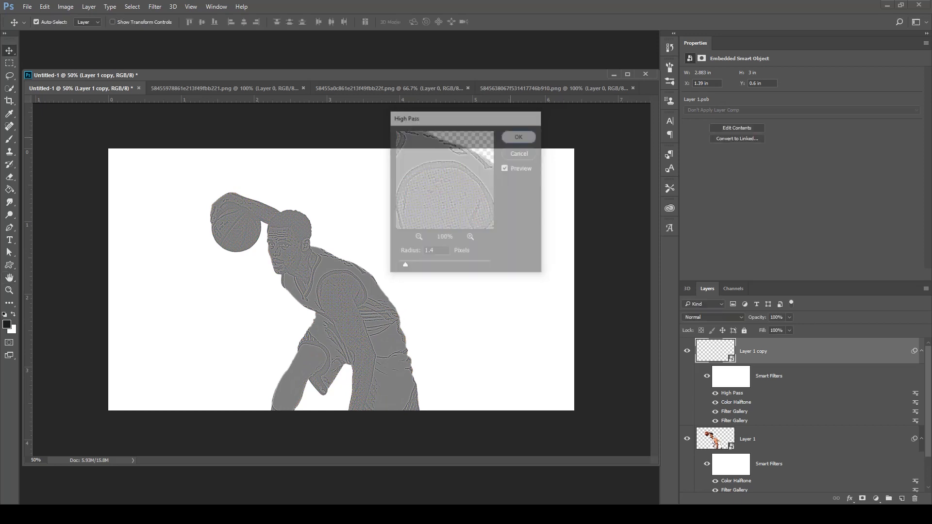
# Set the blend mode of the High Pass copy layer to Hard Light.
pyautogui.hotkey('ctrl', '-')
pyautogui.click(713, 317)
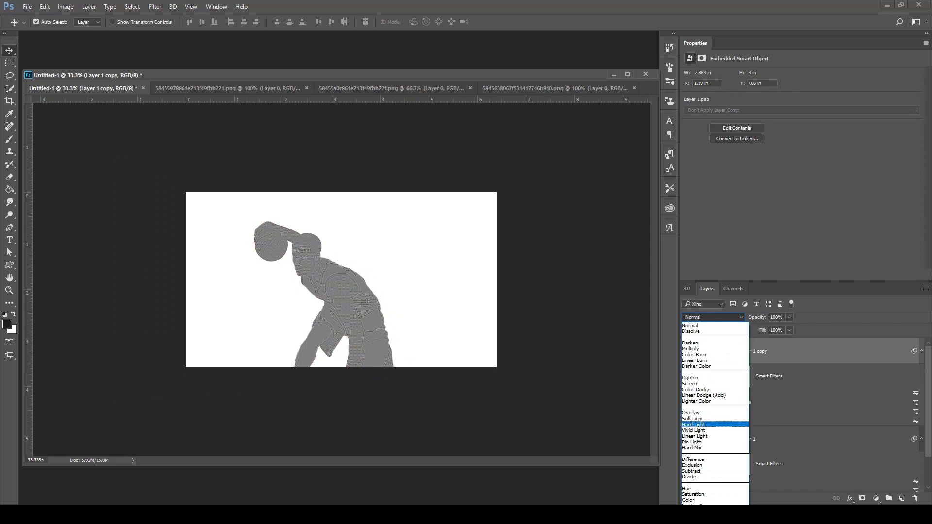
pyautogui.click(698, 425)
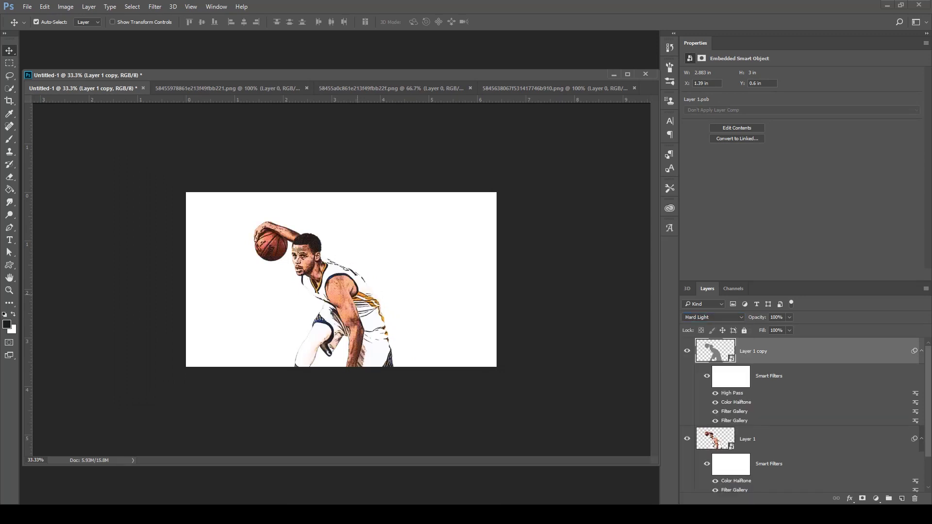
pyautogui.hotkey('ctrl', '+')
pyautogui.hotkey('ctrl', '+')
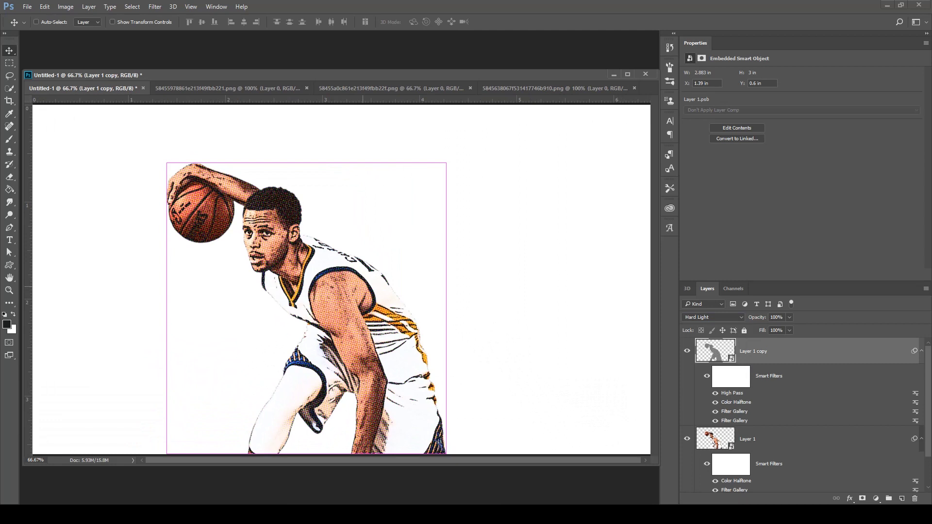
pyautogui.hotkey('ctrl', '-')
pyautogui.hotkey('ctrl', '-')
pyautogui.hotkey('ctrl', '+')
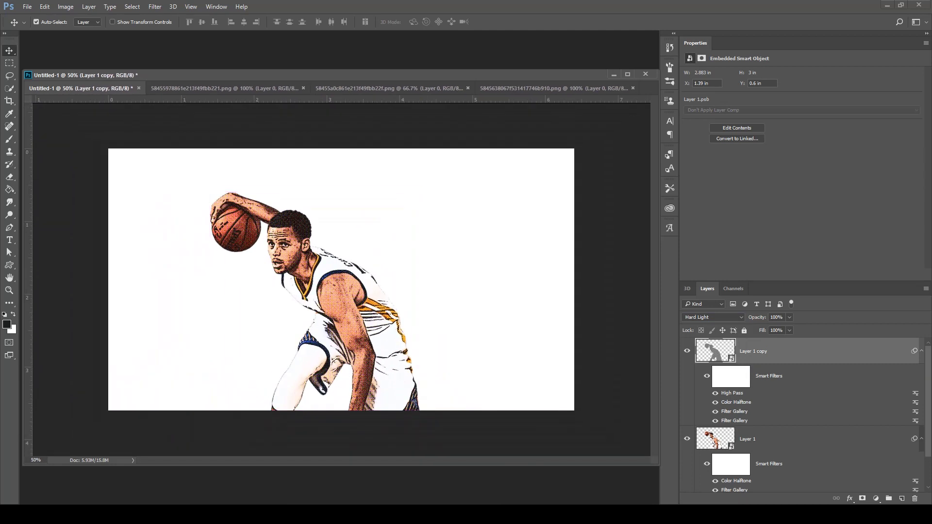
# Select the Background layer and set the foreground color to near-black #0f0b0a, starting from a color sampled in the player's hair.
pyautogui.hotkey('alt', '[')
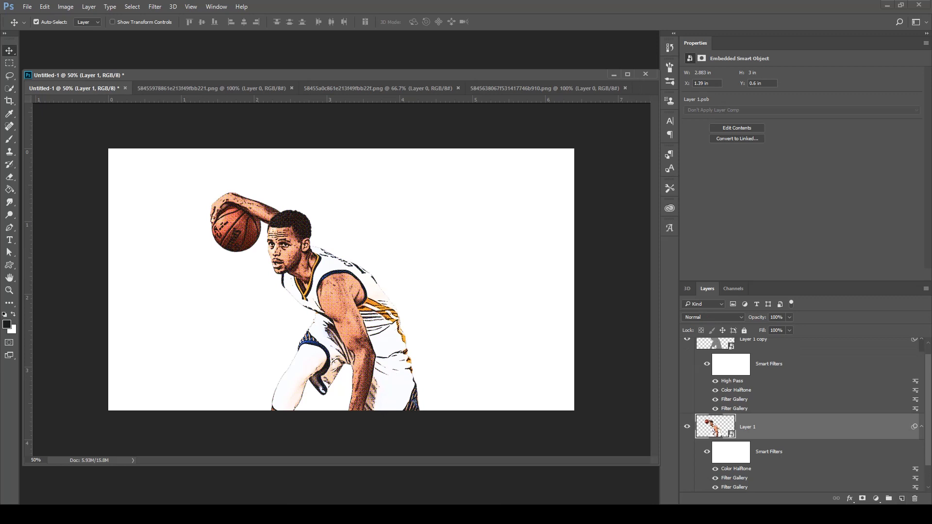
pyautogui.scroll(-2, 803, 415)
pyautogui.hotkey('alt', '[')
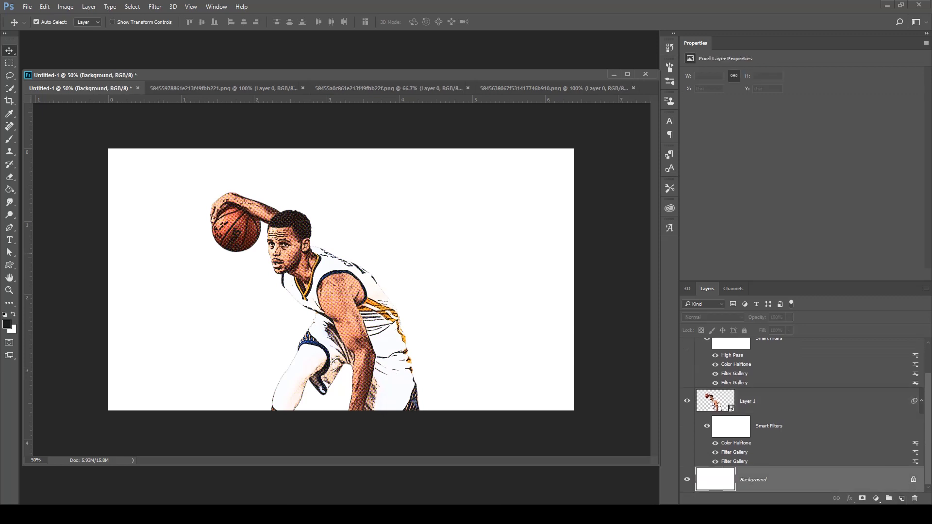
pyautogui.click(7, 324)
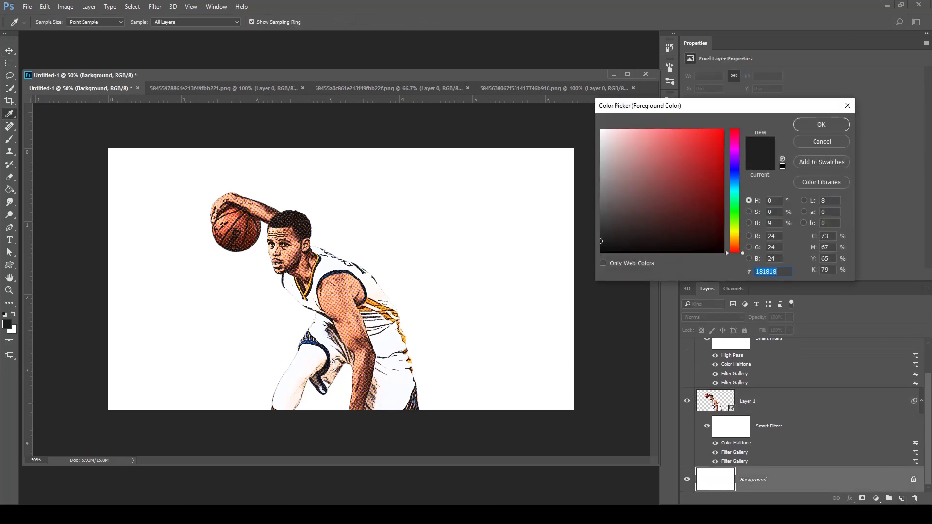
pyautogui.hotkey('ctrl', '+')
pyautogui.hotkey('ctrl', '+')
pyautogui.hotkey('ctrl', '+')
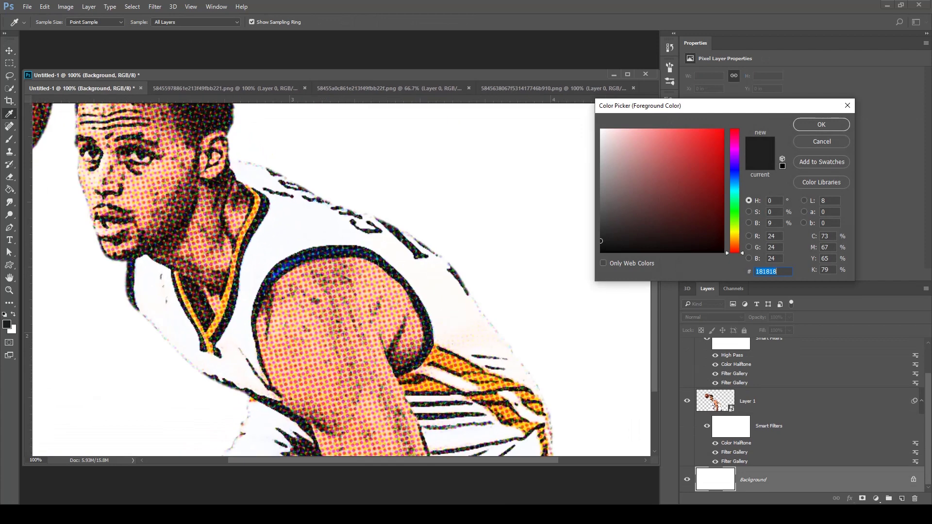
pyautogui.moveTo(362, 243); pyautogui.dragTo(602, 462)
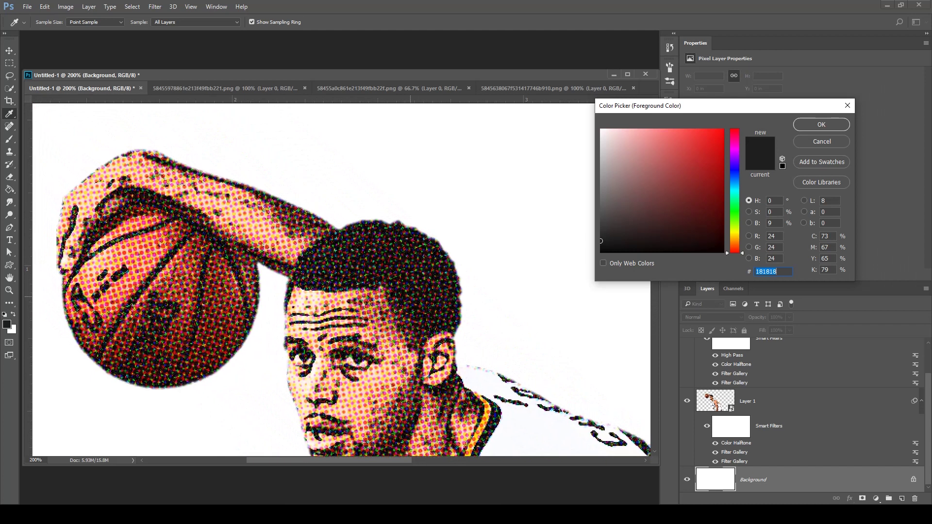
pyautogui.click(404, 277)
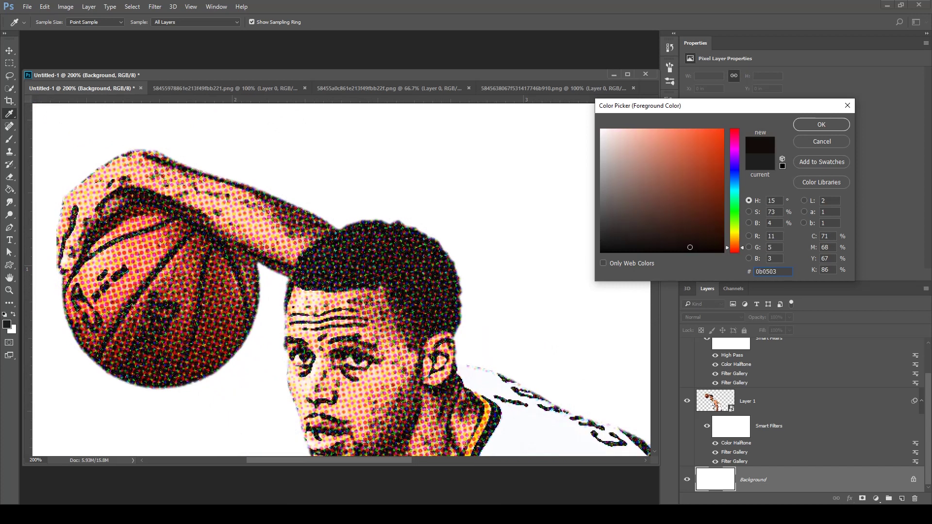
pyautogui.click(636, 239)
pyautogui.click(642, 245)
pyautogui.click(822, 124)
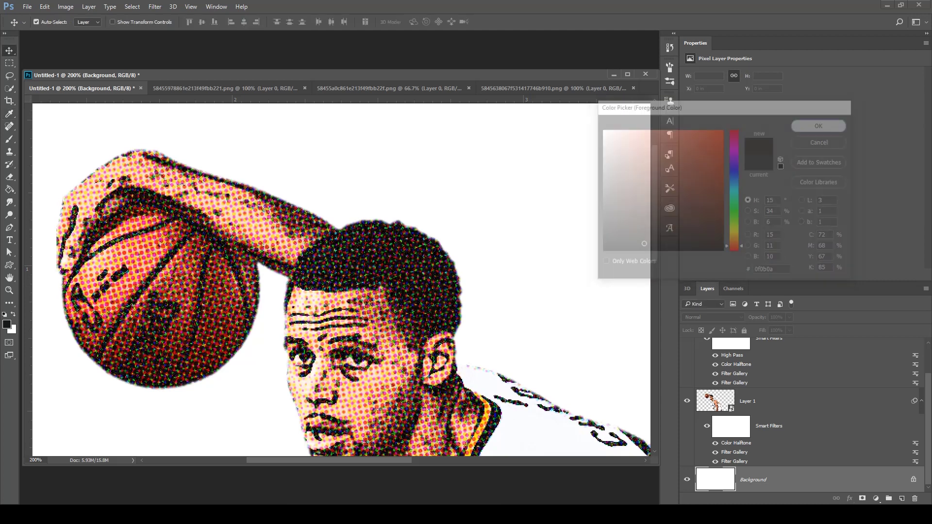
# Fill the white Background layer with the near-black foreground color using the Paint Bucket.
pyautogui.click(9, 50)
pyautogui.click(9, 189)
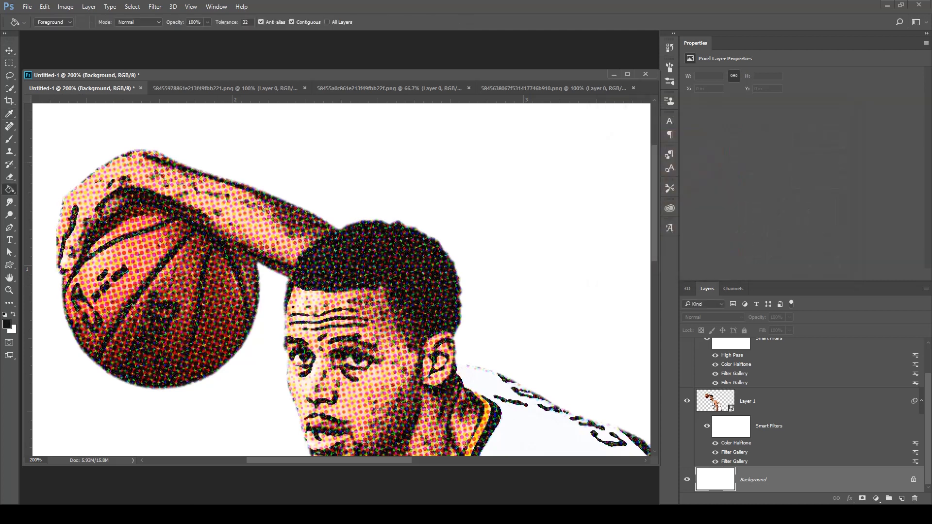
pyautogui.click(268, 154)
pyautogui.hotkey('ctrl', '-')
pyautogui.hotkey('ctrl', '-')
pyautogui.hotkey('ctrl', '-')
pyautogui.hotkey('ctrl', '-')
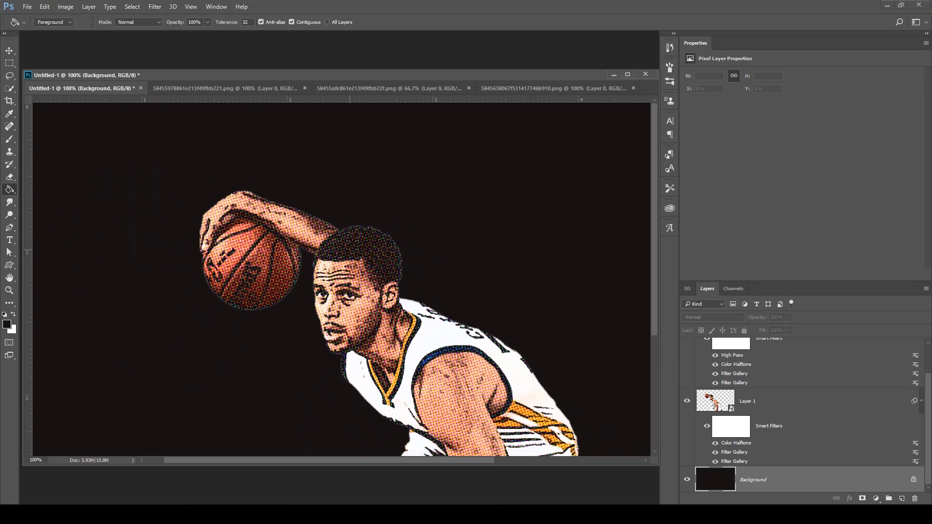
pyautogui.hotkey('ctrl', '+')
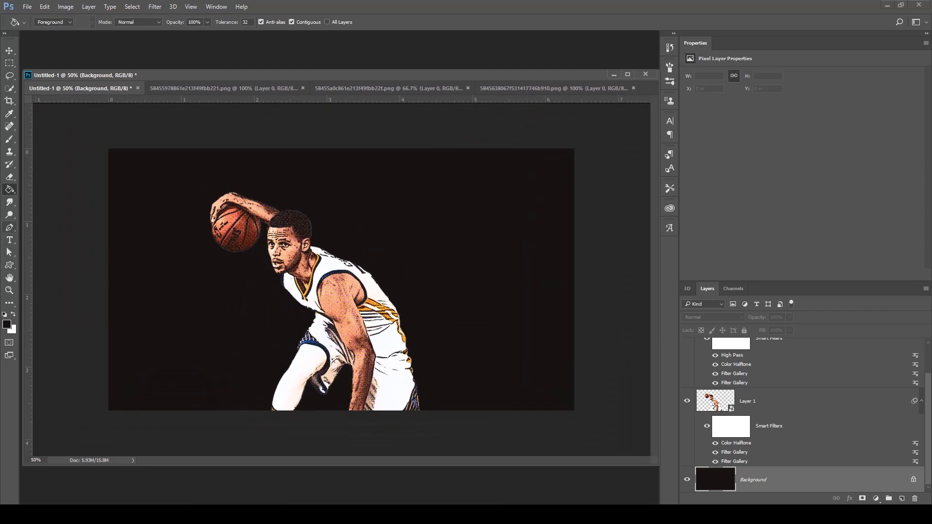
# Choose the Brush tool and set the foreground color to yellow #ffcf08, sampled from the jersey's side stripe.
pyautogui.click(10, 139)
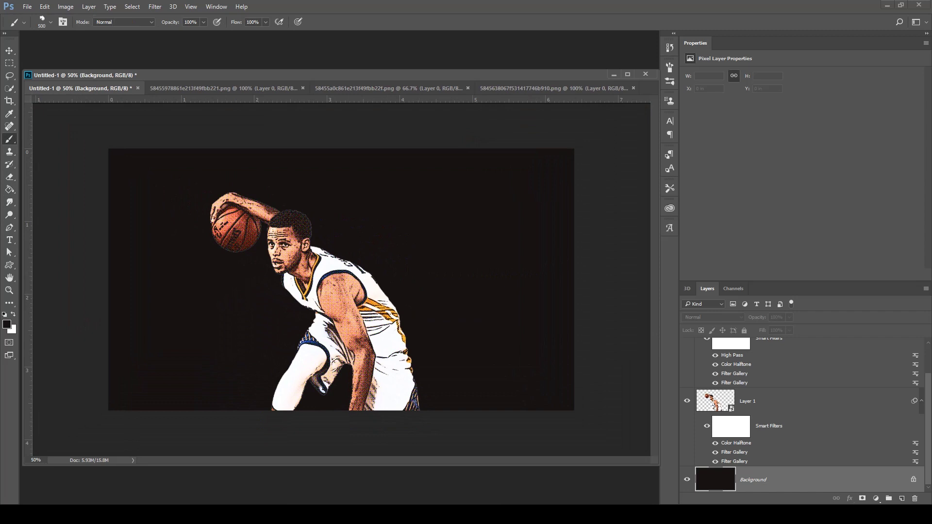
pyautogui.click(7, 324)
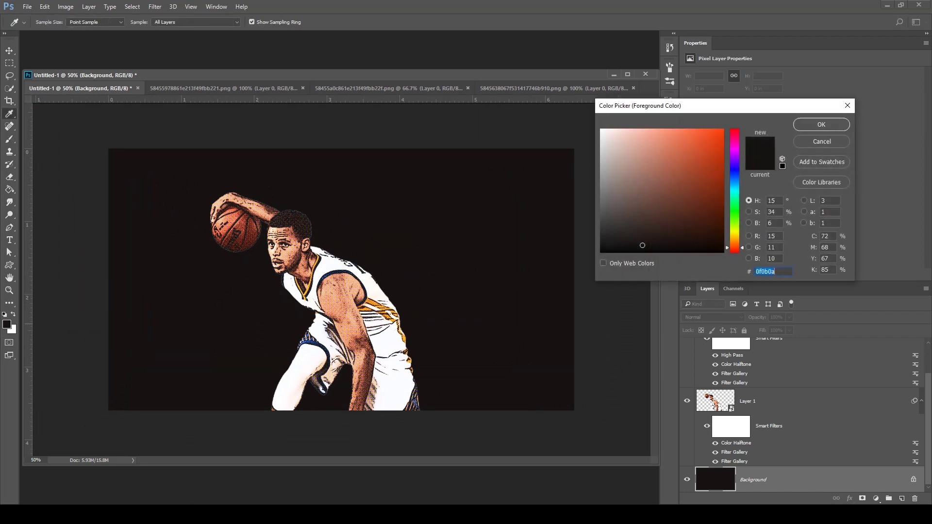
pyautogui.write('ff4109')
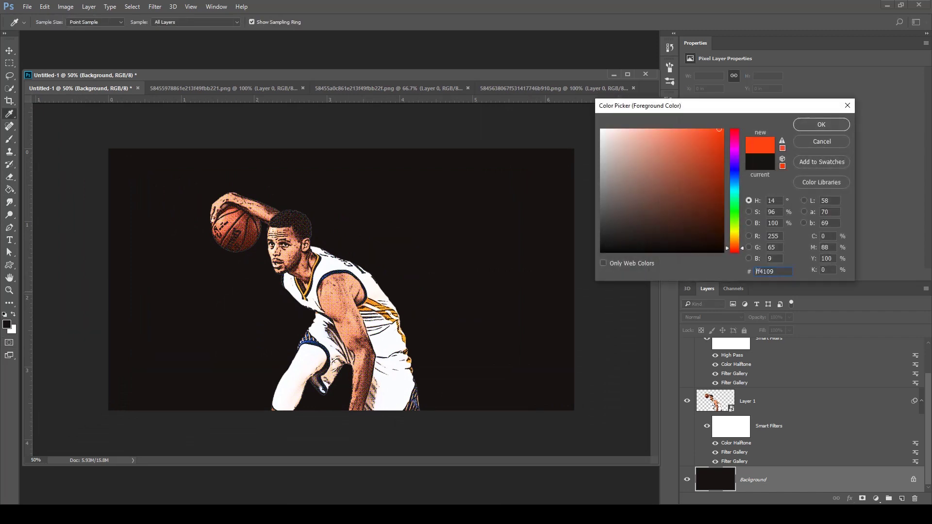
pyautogui.hotkey('ctrl', '+')
pyautogui.hotkey('ctrl', '+')
pyautogui.hotkey('ctrl', '+')
pyautogui.hotkey('ctrl', '+')
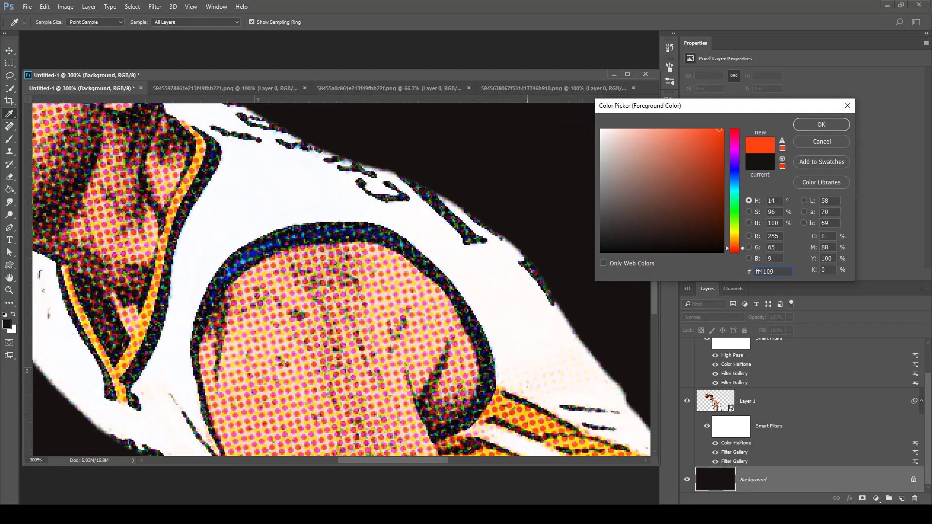
pyautogui.click(524, 414)
pyautogui.hotkey('ctrl', '-')
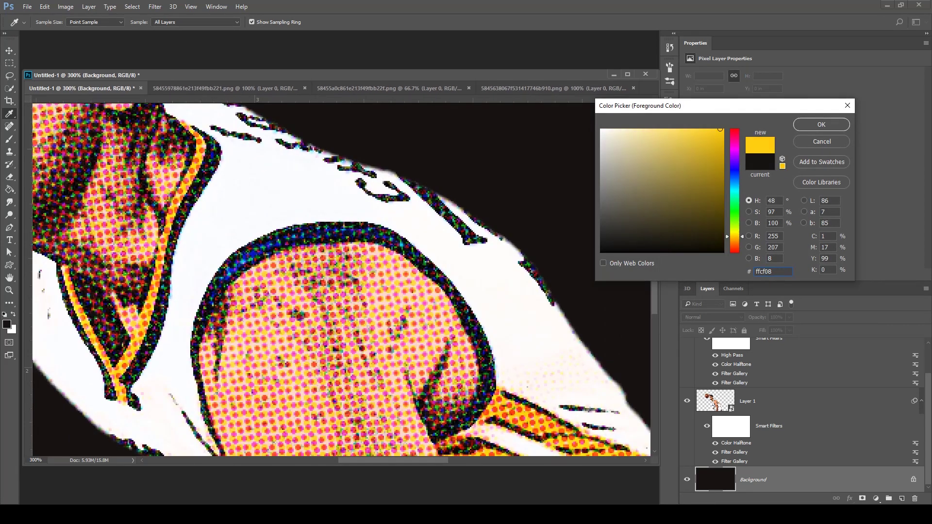
pyautogui.click(822, 124)
pyautogui.hotkey('ctrl', '-')
# Create a new layer above the Background and stamp yellow halftone blotches behind the player's back and torso with the 500 px brush.
pyautogui.click(901, 499)
pyautogui.click(463, 333)
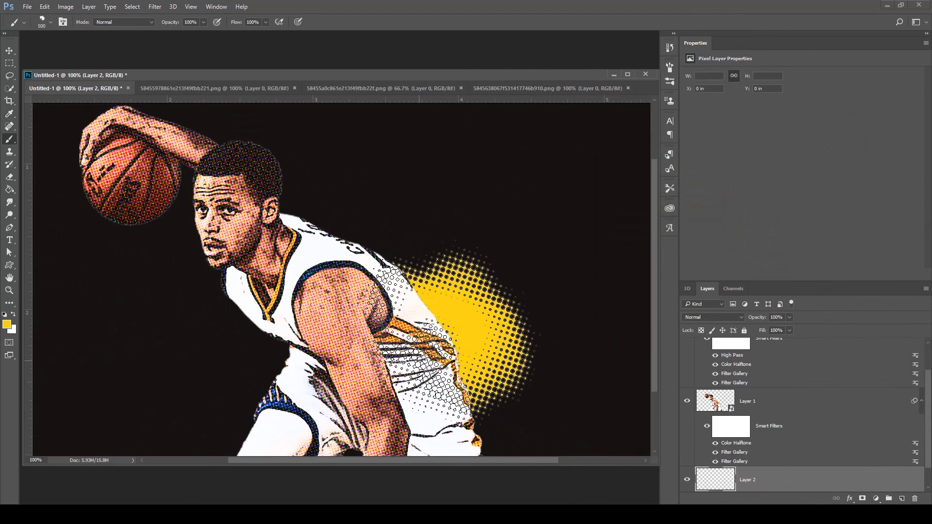
pyautogui.hotkey('ctrl', '-')
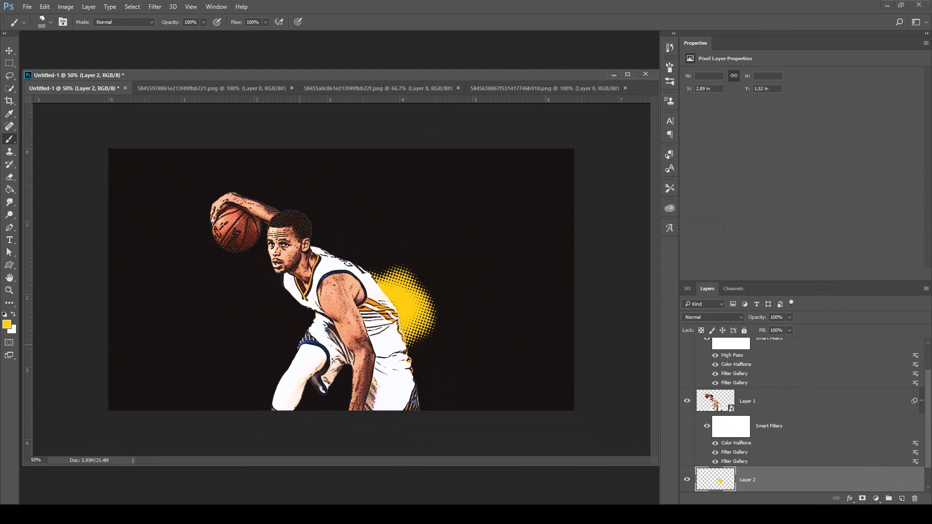
pyautogui.click(335, 310)
pyautogui.click(311, 321)
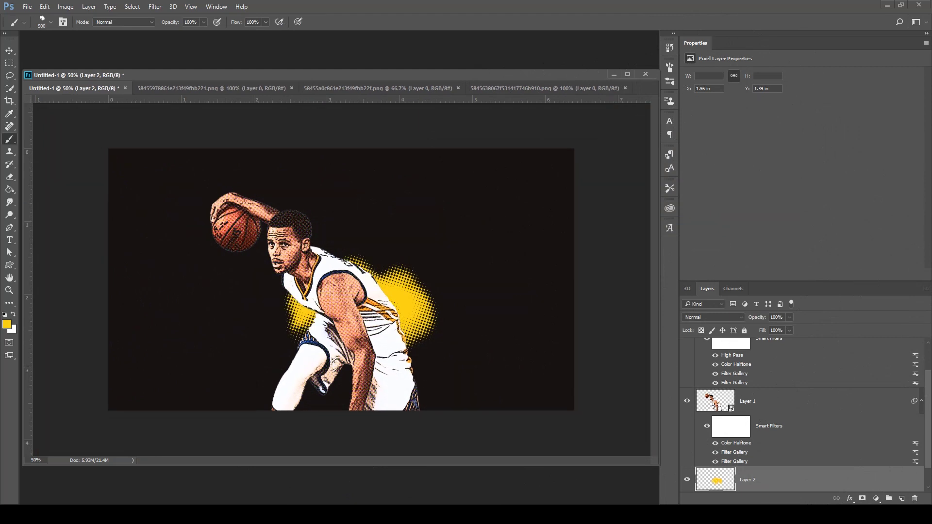
# Set the foreground color to light pink #ffe2d8 and stamp halftone blotches behind the player's head and shoulder.
pyautogui.hotkey('ctrl', '-')
pyautogui.hotkey('ctrl', '-')
pyautogui.hotkey('ctrl', '+')
pyautogui.hotkey('ctrl', '+')
pyautogui.click(6, 325)
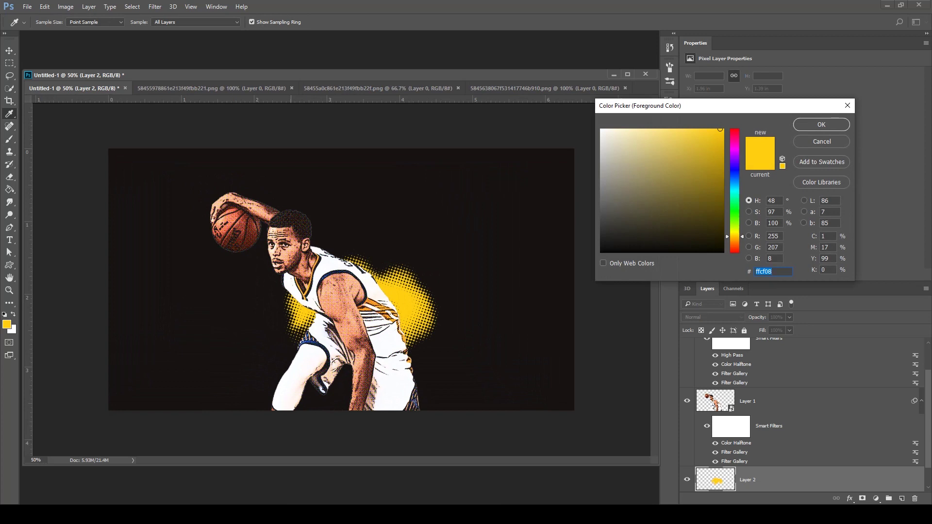
pyautogui.write('ffe2d8')
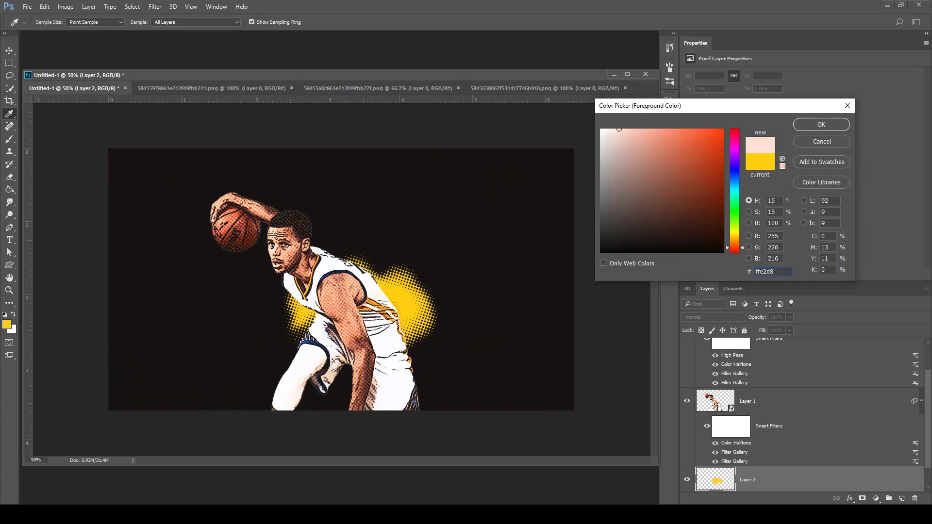
pyautogui.press('Return')
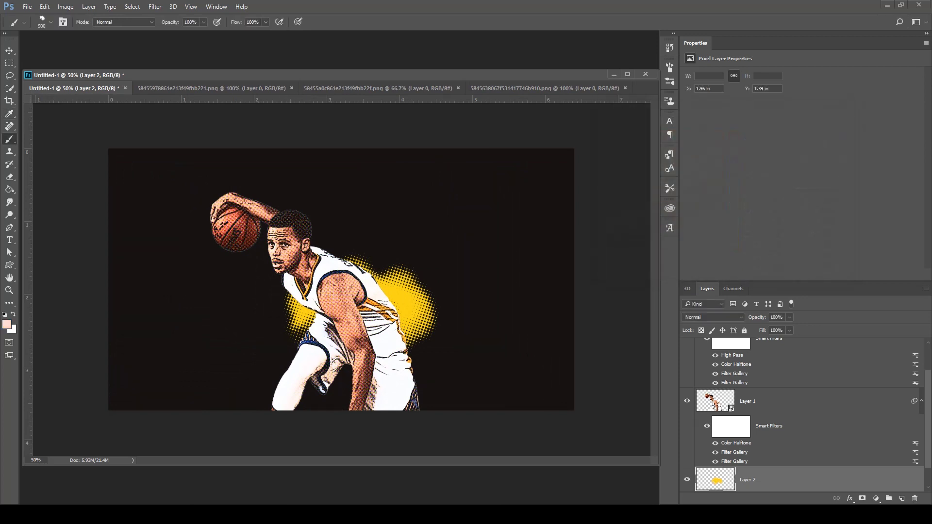
pyautogui.click(300, 258)
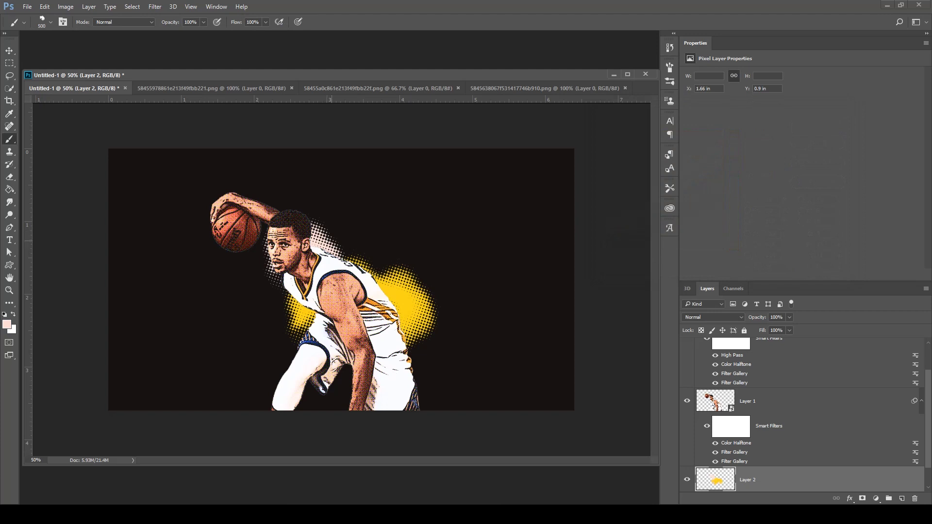
pyautogui.click(345, 241)
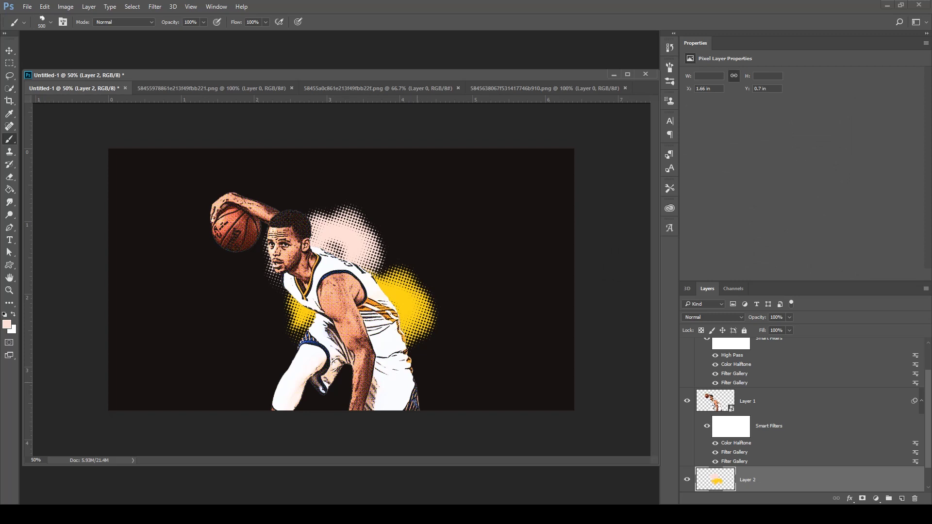
pyautogui.click(354, 260)
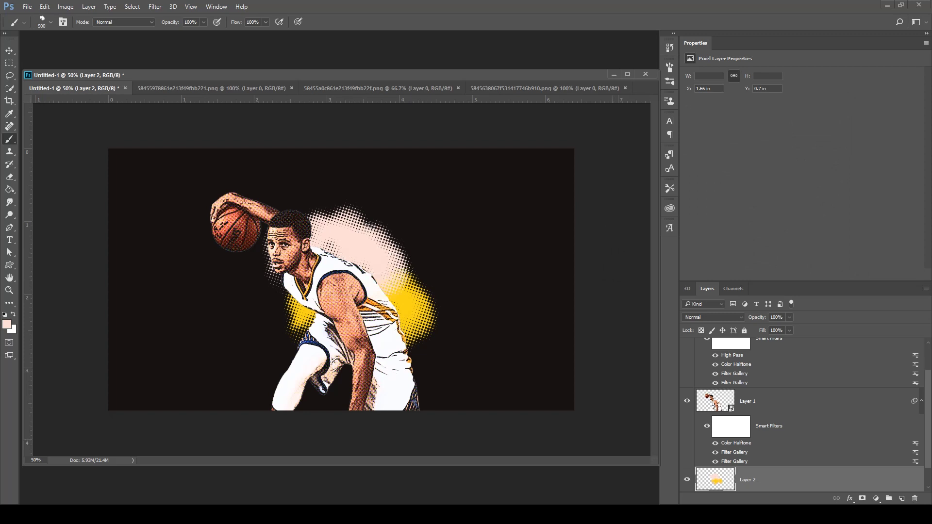
# Create another new layer and stamp white halftone blotches behind the player's face and chest.
pyautogui.click(901, 499)
pyautogui.press('x')
pyautogui.click(265, 299)
pyautogui.click(264, 271)
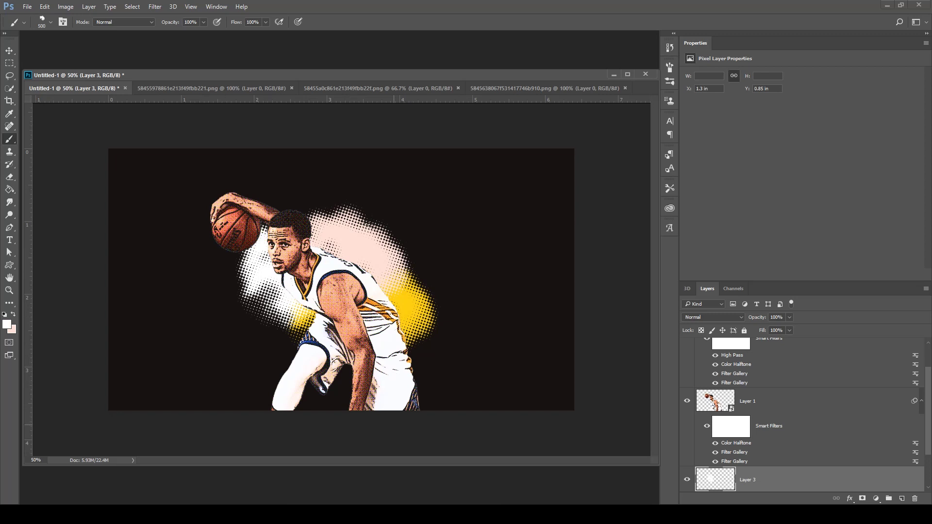
# Draw a white diagonal-striped custom shape beside the player's shorts and smaller ones around the ball, arm, head and back.
pyautogui.click(9, 265)
pyautogui.click(380, 22)
pyautogui.scroll(-5, 362, 66)
pyautogui.scroll(-3, 362, 66)
pyautogui.click(338, 55)
pyautogui.moveTo(402, 382); pyautogui.dragTo(429, 409)
pyautogui.moveTo(239, 269); pyautogui.dragTo(245, 275)
pyautogui.moveTo(208, 221); pyautogui.dragTo(212, 224)
pyautogui.moveTo(263, 194); pyautogui.dragTo(269, 201)
pyautogui.moveTo(289, 207); pyautogui.dragTo(292, 211)
pyautogui.moveTo(311, 211); pyautogui.dragTo(317, 217)
pyautogui.moveTo(407, 321); pyautogui.dragTo(414, 329)
# Draw white dotted X custom shapes over the ball hand, by the shorts, at the canvas's right edge and in its empty left area.
pyautogui.click(764, 401)
pyautogui.press('v')
pyautogui.press('u')
pyautogui.click(380, 22)
pyautogui.click(354, 55)
pyautogui.moveTo(212, 198); pyautogui.dragTo(230, 216)
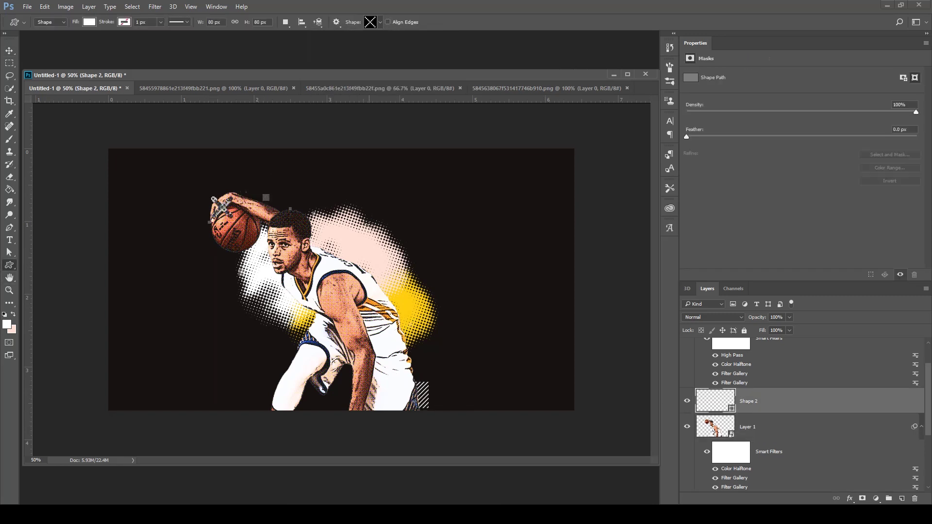
pyautogui.moveTo(370, 362); pyautogui.dragTo(384, 376)
pyautogui.click(764, 426)
pyautogui.moveTo(571, 324); pyautogui.dragTo(585, 337)
pyautogui.moveTo(126, 331); pyautogui.dragTo(147, 352)
pyautogui.press('v')
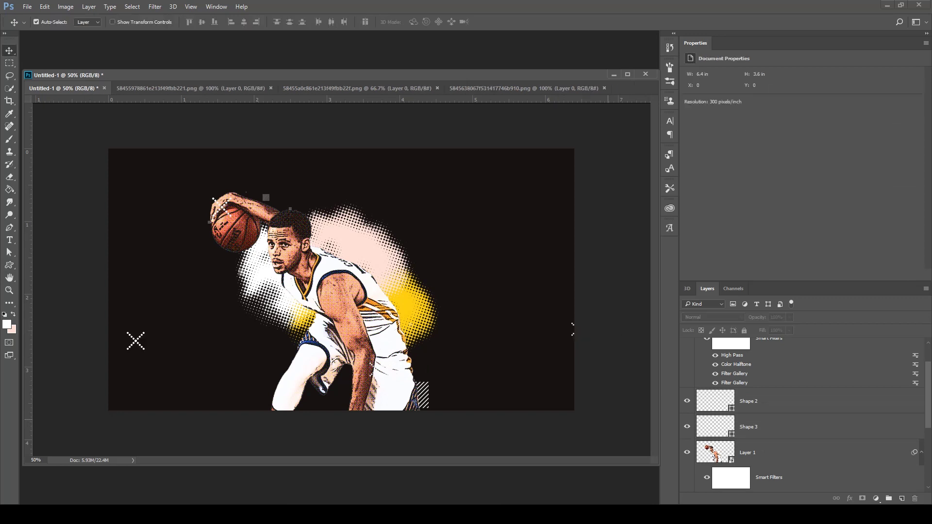
# Draw a white scattered-confetti custom shape, about 282 by 181 px, just left of the player's bent knee.
pyautogui.press('u')
pyautogui.click(372, 22)
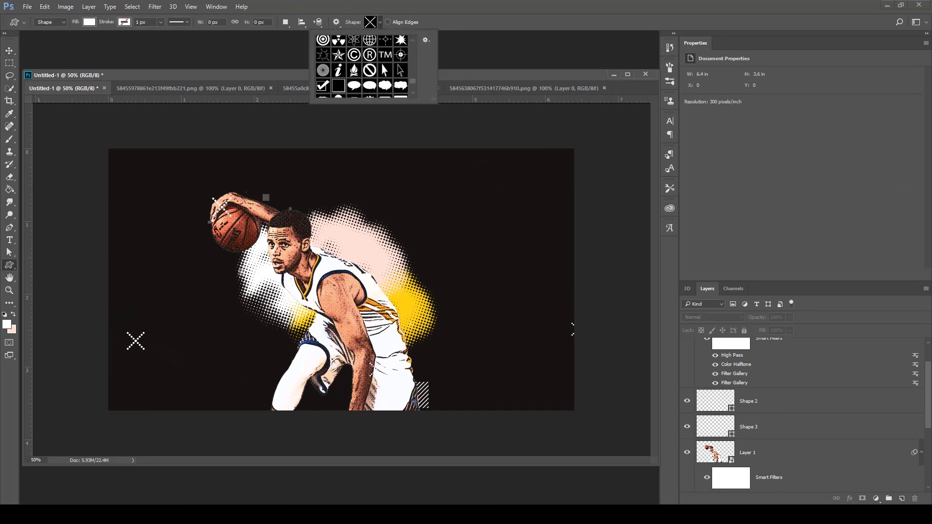
pyautogui.scroll(-10, 362, 65)
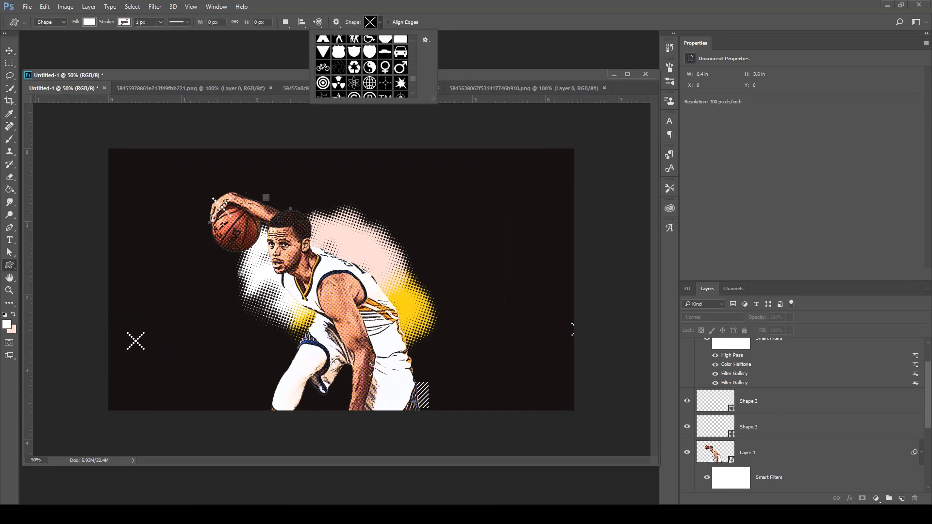
pyautogui.scroll(10, 362, 66)
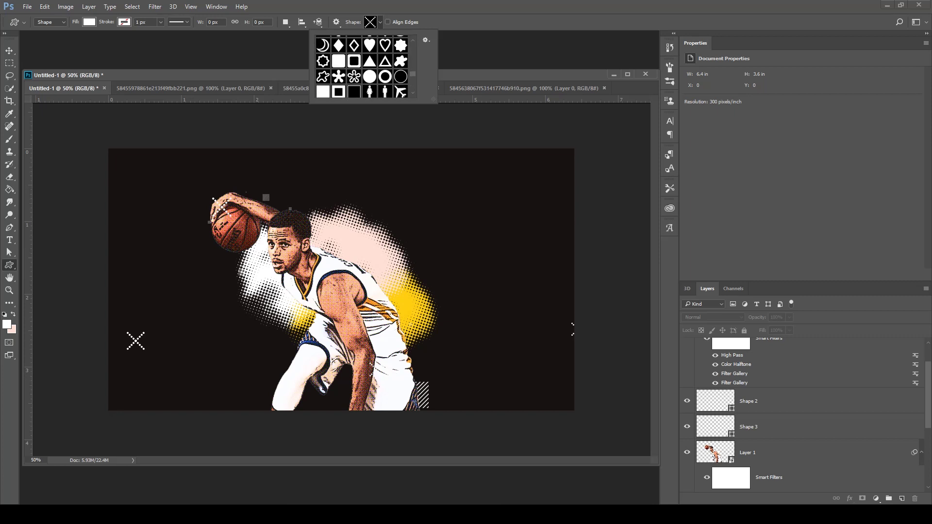
pyautogui.scroll(10, 361, 66)
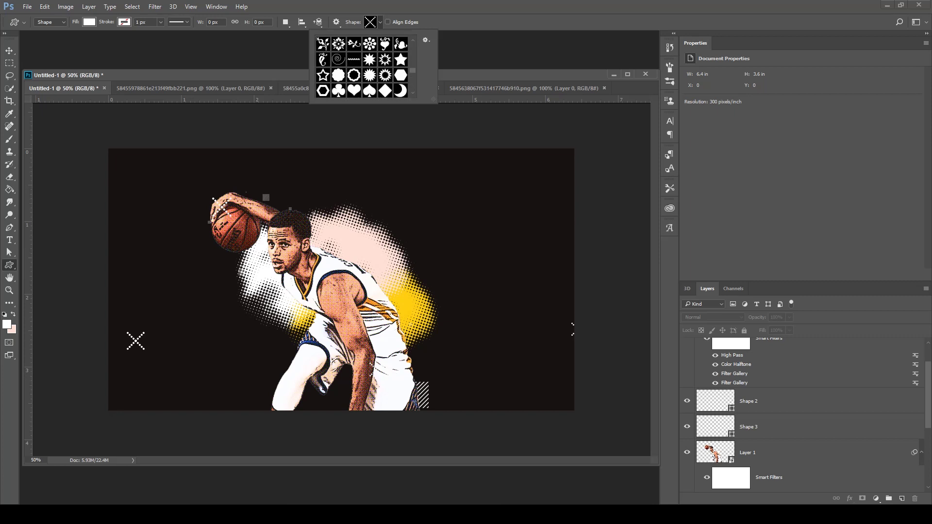
pyautogui.scroll(8, 362, 66)
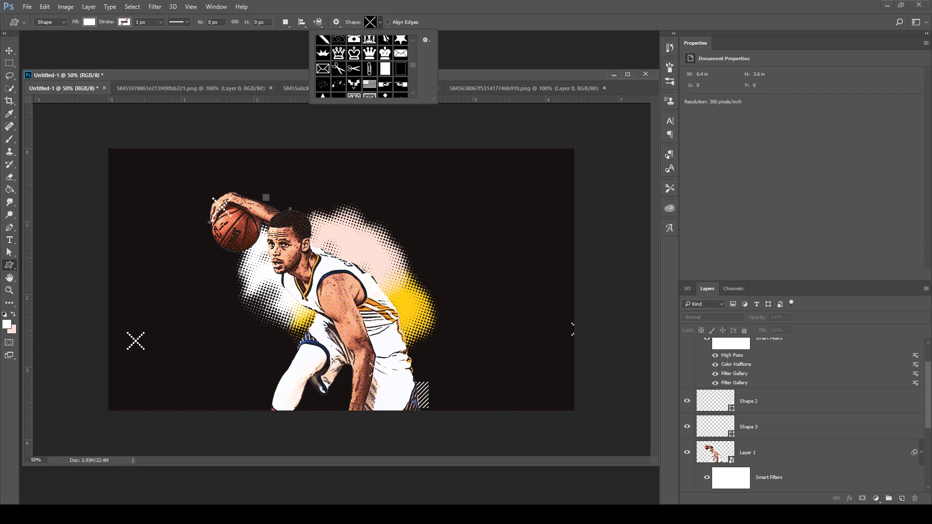
pyautogui.click(323, 92)
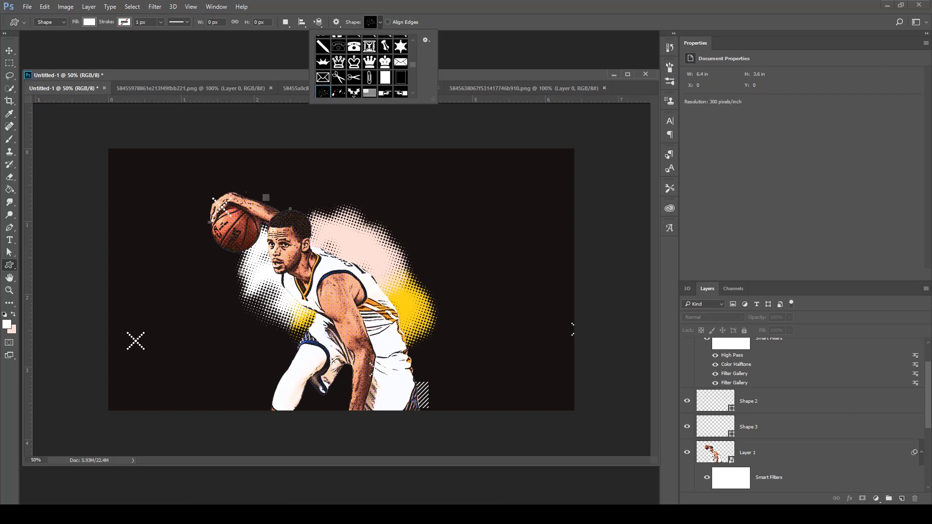
pyautogui.moveTo(275, 306); pyautogui.dragTo(206, 391)
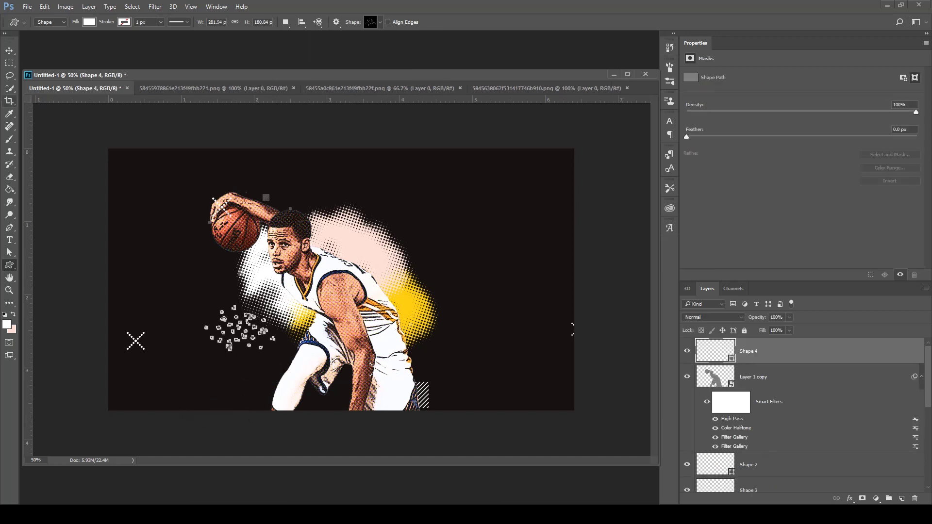
pyautogui.click(9, 50)
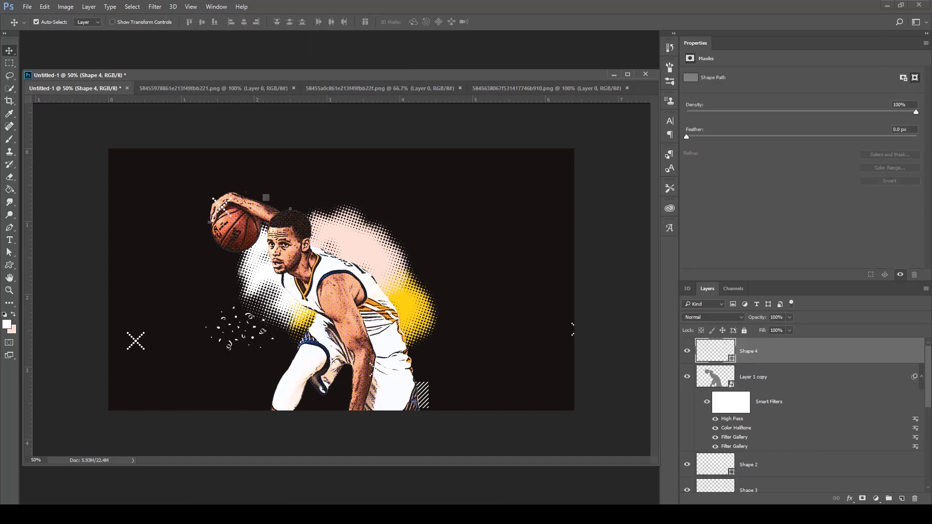
# Draw a second white scattered-confetti custom shape on its own layer and move it above the player's head.
pyautogui.click(9, 266)
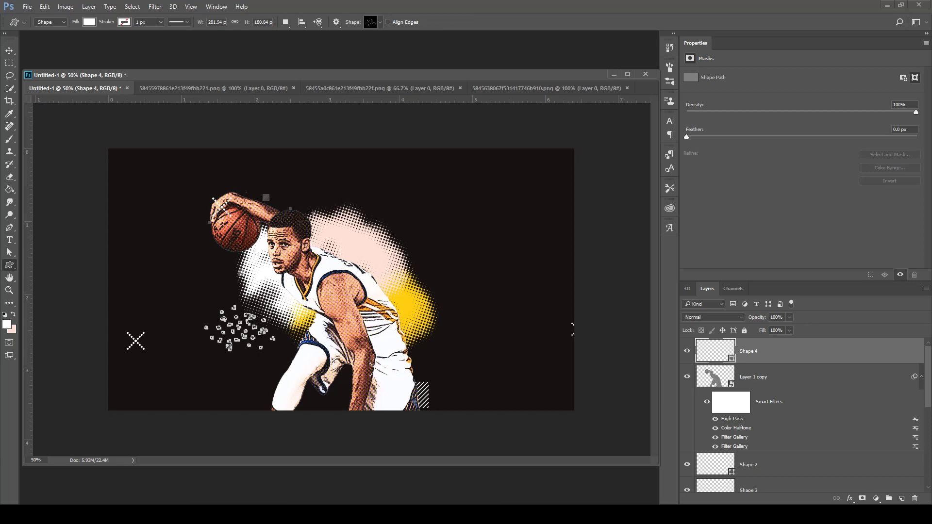
pyautogui.click(901, 499)
pyautogui.moveTo(371, 231); pyautogui.dragTo(454, 174)
pyautogui.press('v')
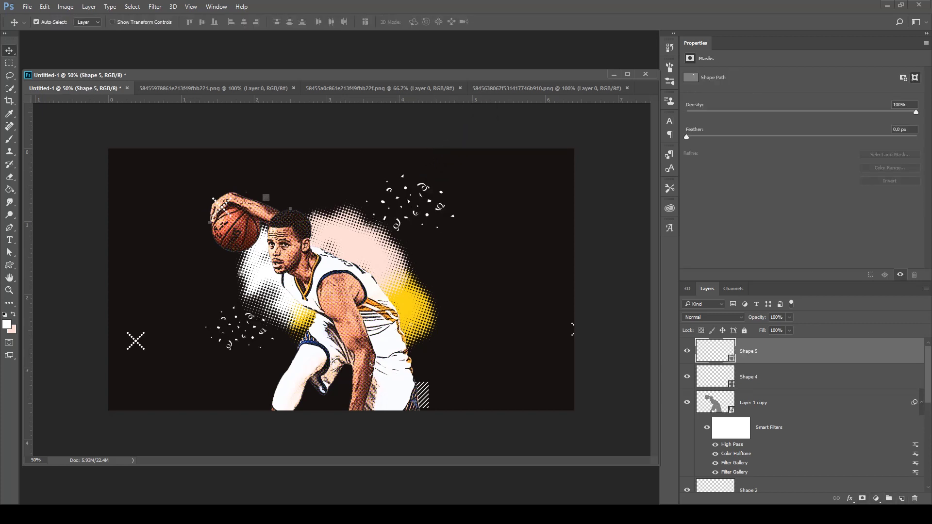
pyautogui.moveTo(413, 201); pyautogui.dragTo(391, 220)
# Draw a much larger white confetti custom shape and move it across the shorts and the canvas's lower-right corner.
pyautogui.click(9, 265)
pyautogui.moveTo(363, 341); pyautogui.dragTo(631, 502)
pyautogui.press('v')
pyautogui.moveTo(539, 374)
pyautogui.mouseDown()
pyautogui.moveTo(470, 358)
pyautogui.moveTo(482, 356)
pyautogui.moveTo(479, 343)
pyautogui.mouseUp()
# Draw a white scalloped cloud custom shape behind the player's neck, on a new shape layer directly above Layer 1 copy.
pyautogui.click(381, 317)
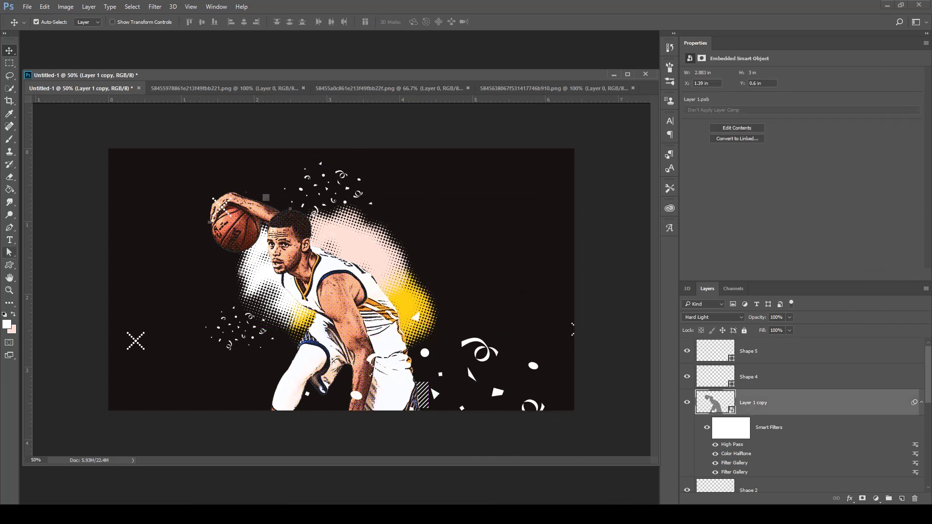
pyautogui.click(9, 265)
pyautogui.click(379, 22)
pyautogui.scroll(10, 361, 66)
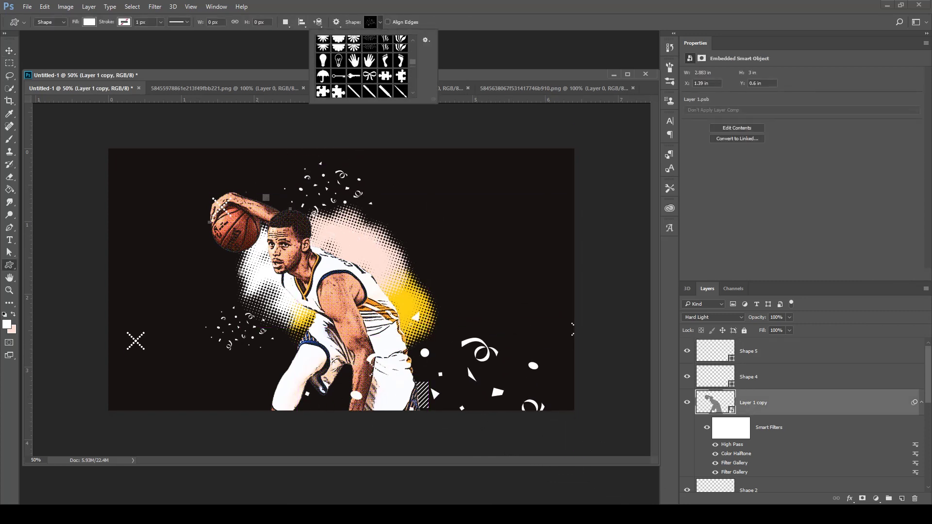
pyautogui.scroll(5, 362, 66)
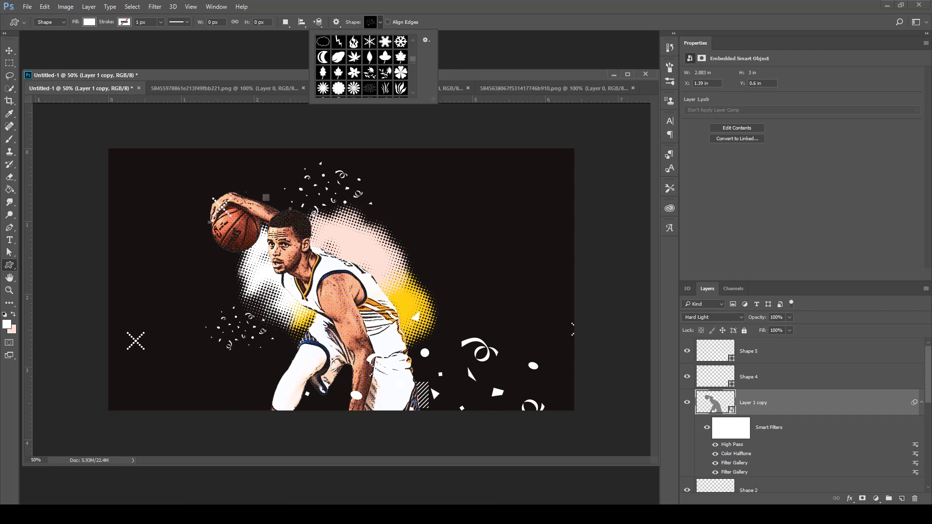
pyautogui.click(322, 68)
pyautogui.click(401, 52)
pyautogui.press('Escape')
pyautogui.moveTo(331, 245); pyautogui.dragTo(361, 266)
# Add smaller white cloud shapes around the player's back, chest, shorts and knee.
pyautogui.moveTo(388, 234); pyautogui.dragTo(392, 237)
pyautogui.moveTo(412, 272); pyautogui.dragTo(417, 277)
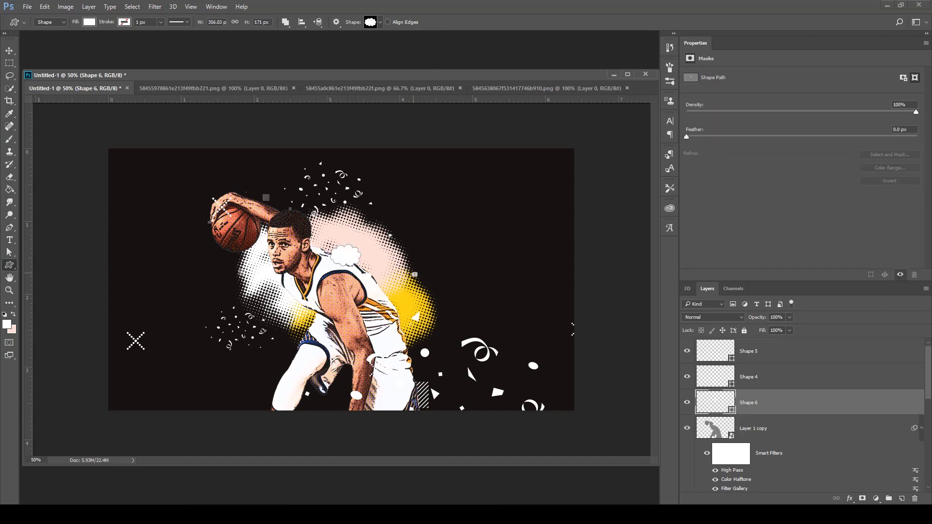
pyautogui.moveTo(229, 281); pyautogui.dragTo(241, 288)
pyautogui.moveTo(431, 326); pyautogui.dragTo(437, 330)
pyautogui.moveTo(337, 382); pyautogui.dragTo(350, 390)
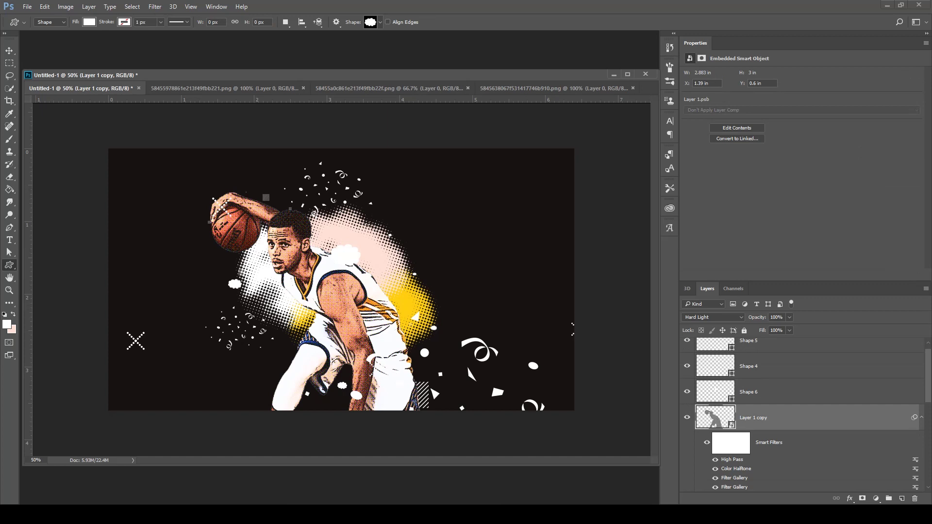
# Draw a paint-splat custom shape, about 86 by 101 px, beside the player's shorts and give it an orange-yellow Color Overlay.
pyautogui.click(380, 22)
pyautogui.scroll(3, 361, 65)
pyautogui.click(369, 57)
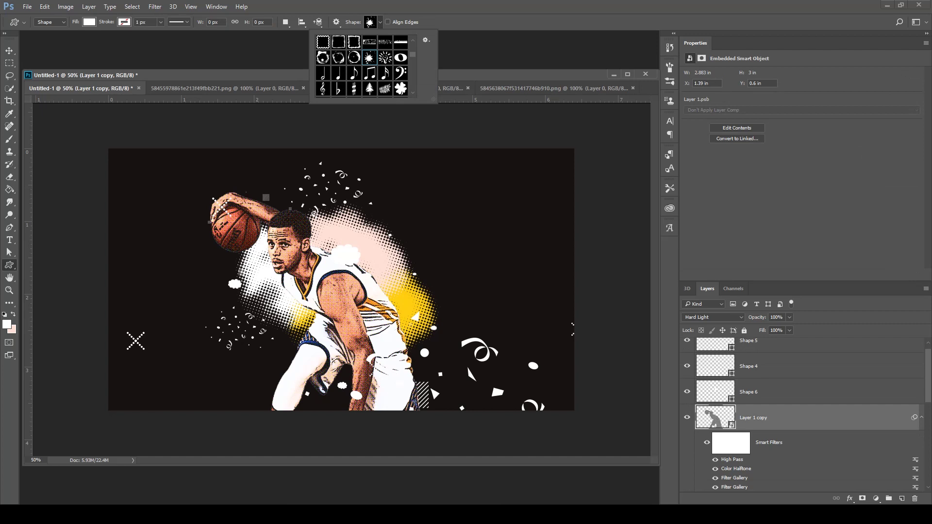
pyautogui.moveTo(445, 343); pyautogui.dragTo(467, 367)
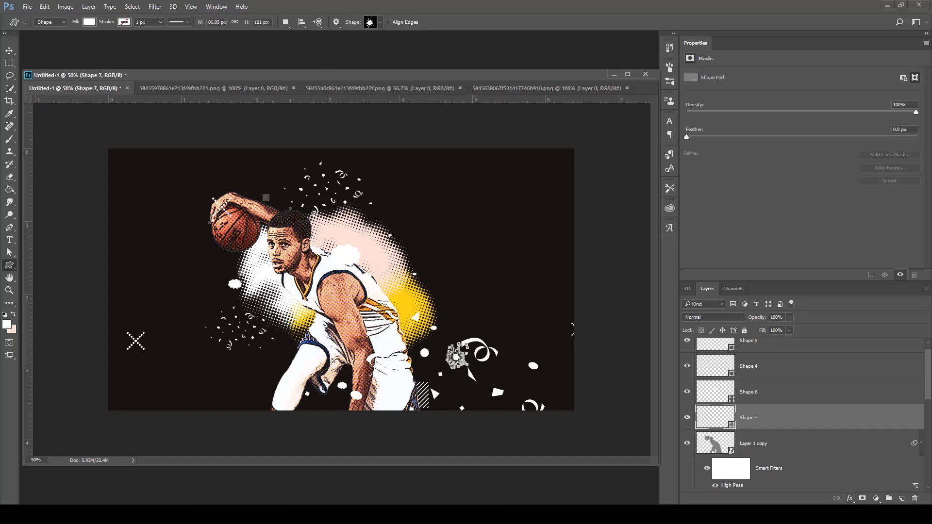
pyautogui.click(849, 499)
pyautogui.click(823, 451)
pyautogui.click(796, 265)
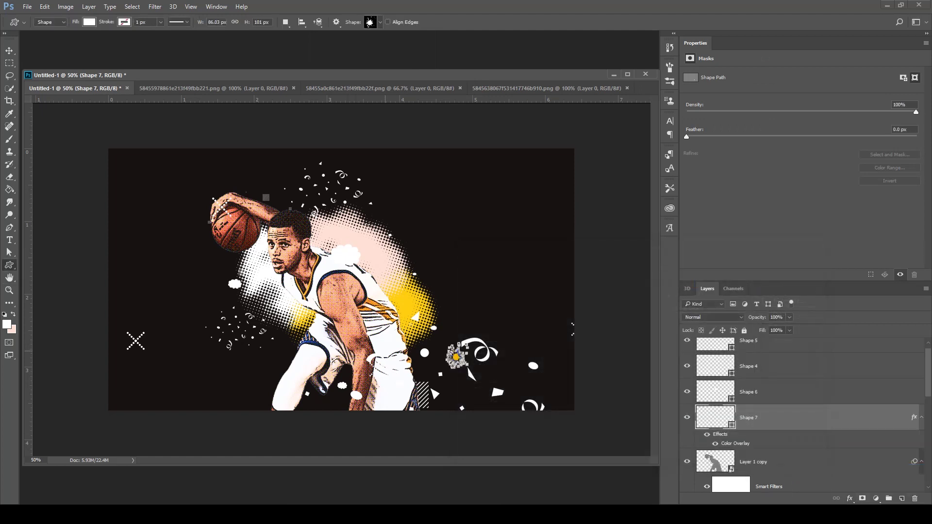
# Add a larger splat to Shape 7, place that layer beneath Layer 1, and move the splat behind the basketball.
pyautogui.moveTo(199, 214); pyautogui.dragTo(259, 293)
pyautogui.moveTo(776, 419)
pyautogui.mouseDown()
pyautogui.moveTo(777, 501)
pyautogui.moveTo(776, 425)
pyautogui.mouseUp()
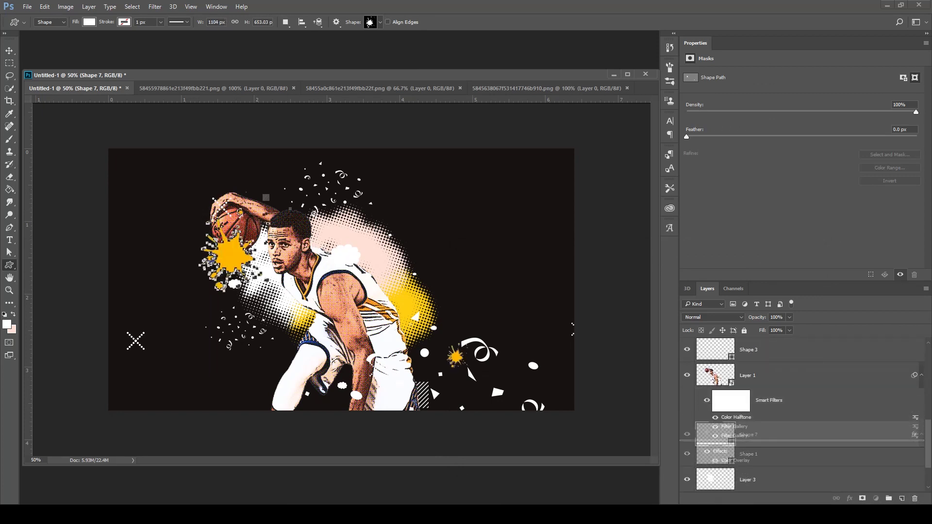
pyautogui.press('v')
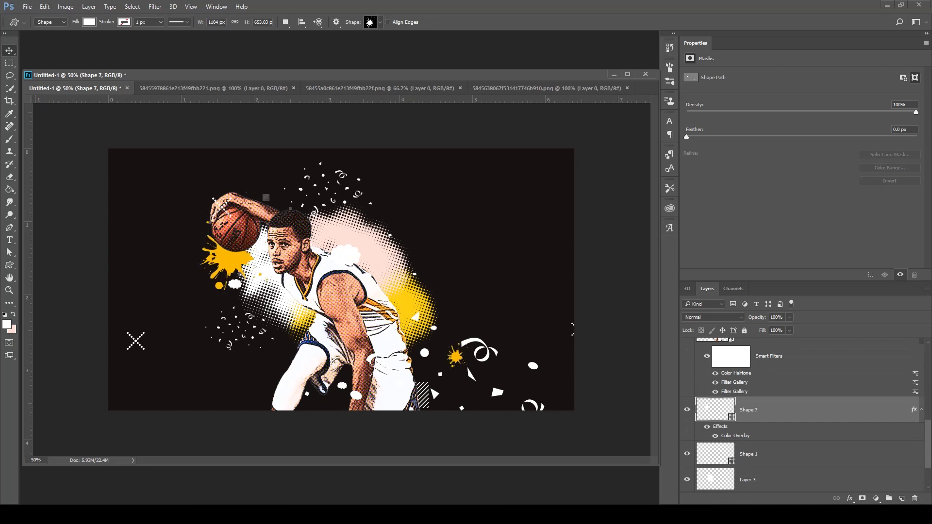
pyautogui.moveTo(230, 264); pyautogui.dragTo(242, 212)
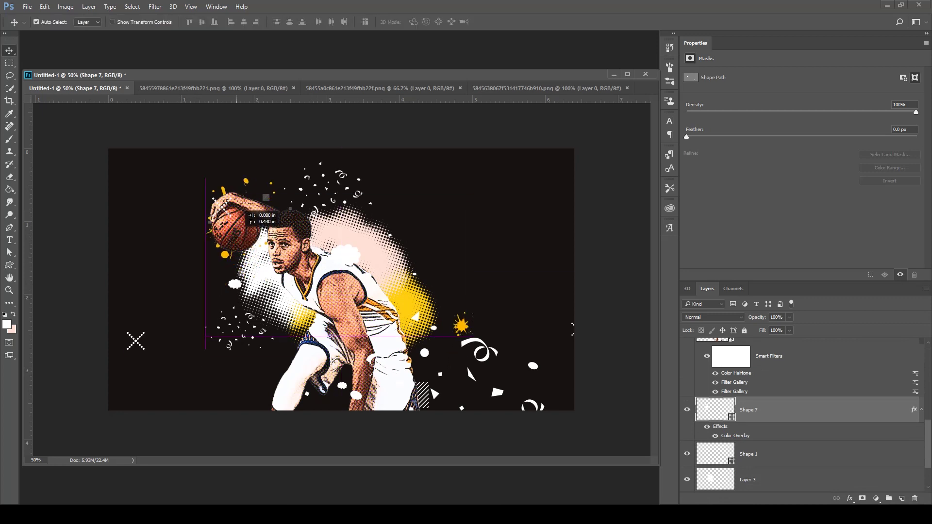
# Enlarge and reposition the orange-yellow splats so one bursts around the ball and the other sits near the canvas's lower-right corner.
pyautogui.hotkey('ctrl', 't')
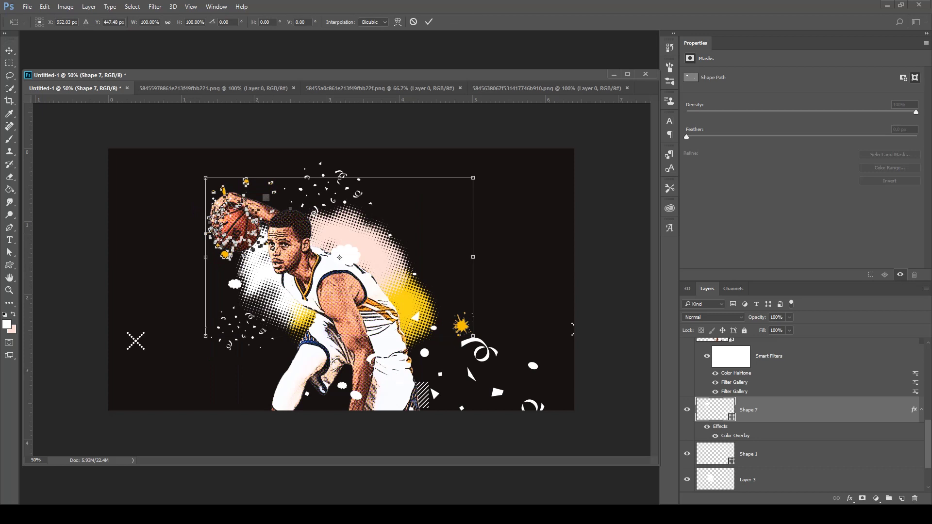
pyautogui.moveTo(473, 179); pyautogui.dragTo(513, 135)
pyautogui.moveTo(284, 272); pyautogui.dragTo(322, 255)
pyautogui.press('Return')
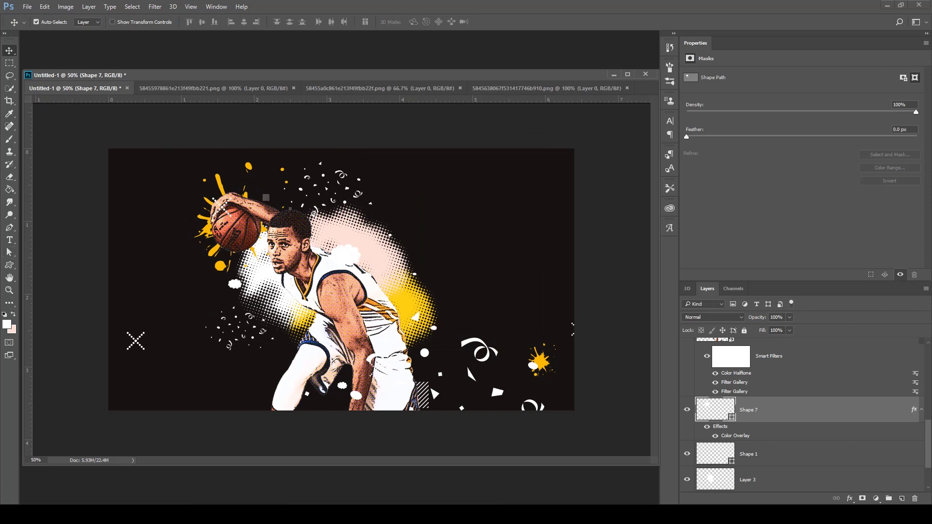
# Add a large white paint splat to the Shape 1 layer and move it up behind the player's back.
pyautogui.click(9, 265)
pyautogui.click(788, 455)
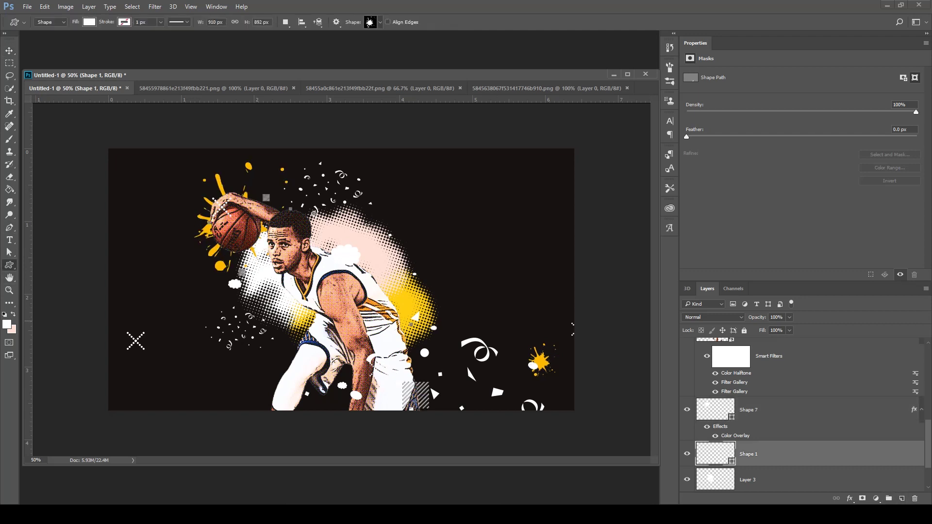
pyautogui.moveTo(361, 259); pyautogui.dragTo(457, 360)
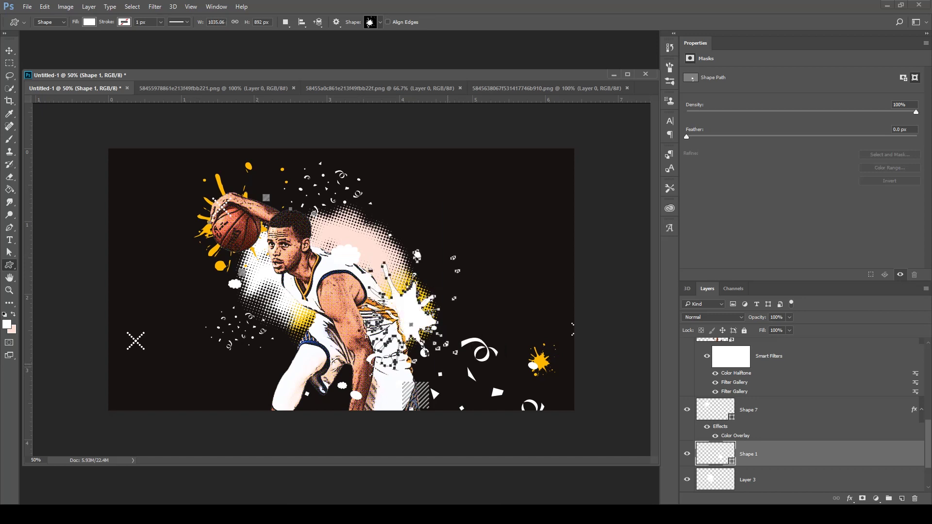
pyautogui.press('v')
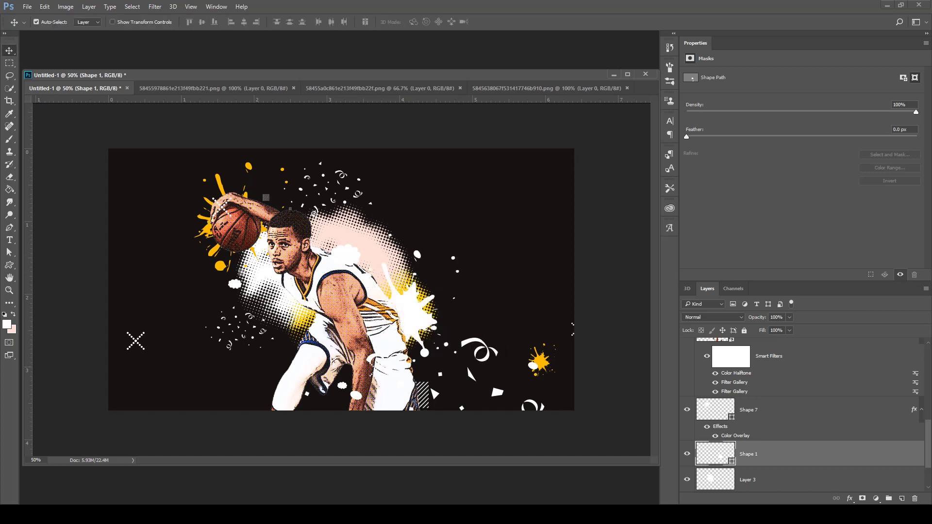
pyautogui.moveTo(413, 301); pyautogui.dragTo(395, 252)
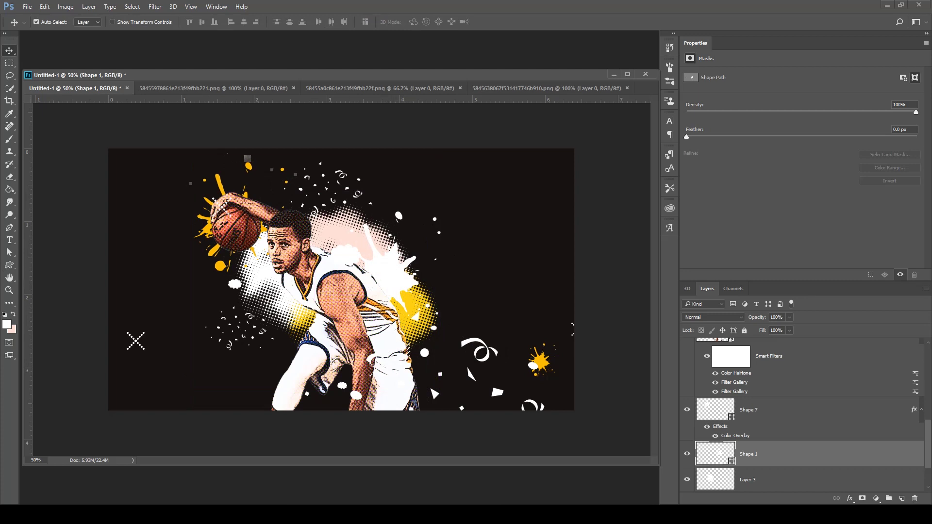
# Create a new layer above Shape 1 and set the foreground colour to cyan 0fdfff.
pyautogui.press('u')
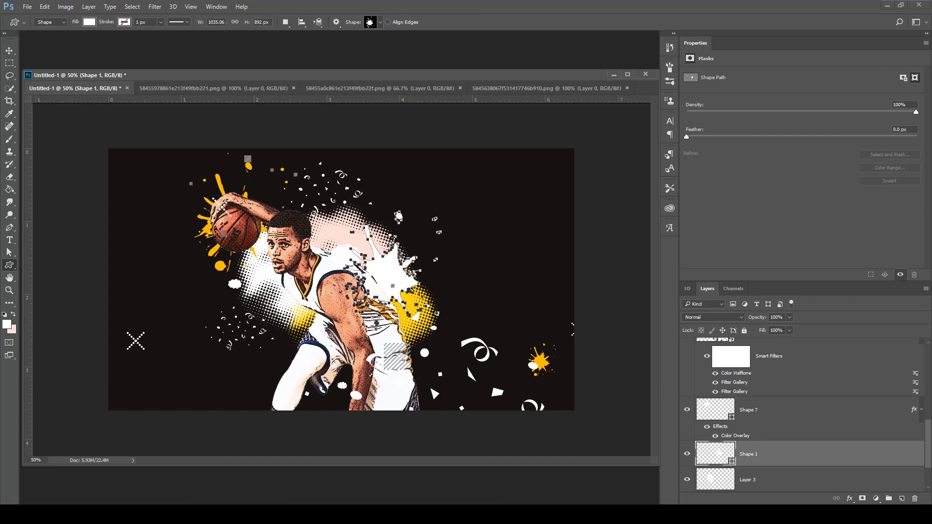
pyautogui.click(901, 499)
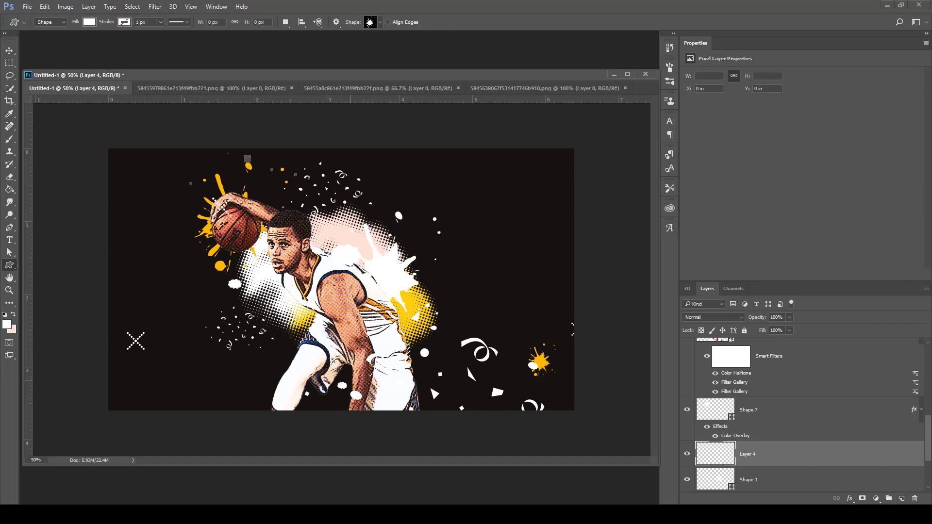
pyautogui.click(7, 325)
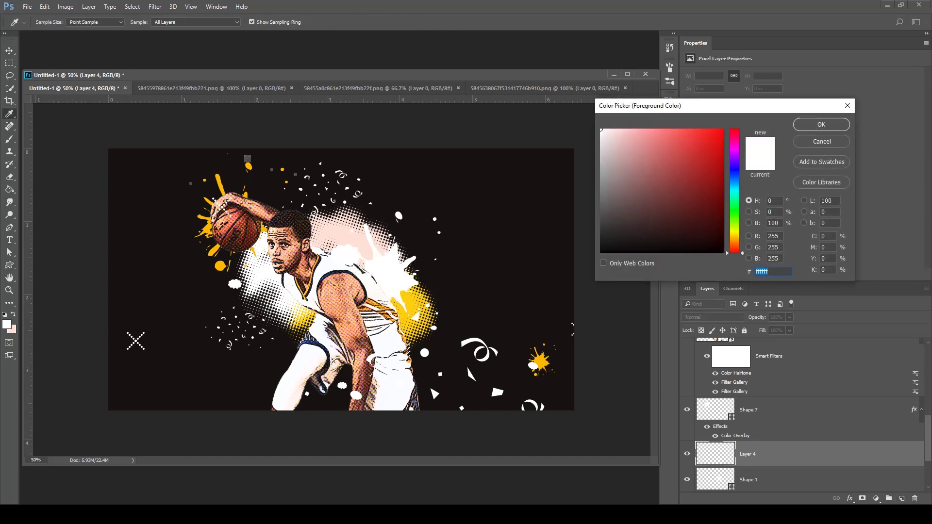
pyautogui.hotkey('ctrl', '+')
pyautogui.hotkey('ctrl', '+')
pyautogui.hotkey('ctrl', '+')
pyautogui.moveTo(250, 425); pyautogui.dragTo(420, 104)
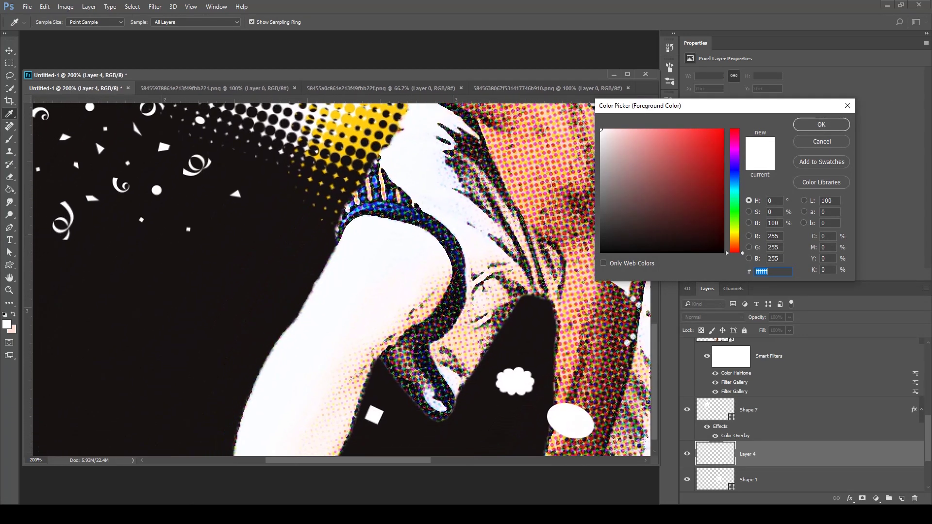
pyautogui.write('0fdfff')
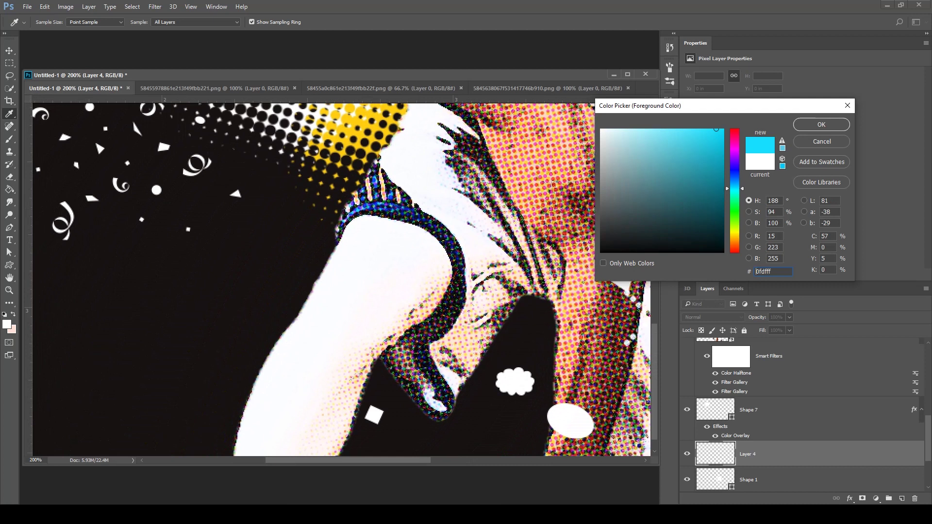
pyautogui.press('Return')
pyautogui.hotkey('ctrl', '-')
pyautogui.hotkey('ctrl', '-')
pyautogui.hotkey('ctrl', '-')
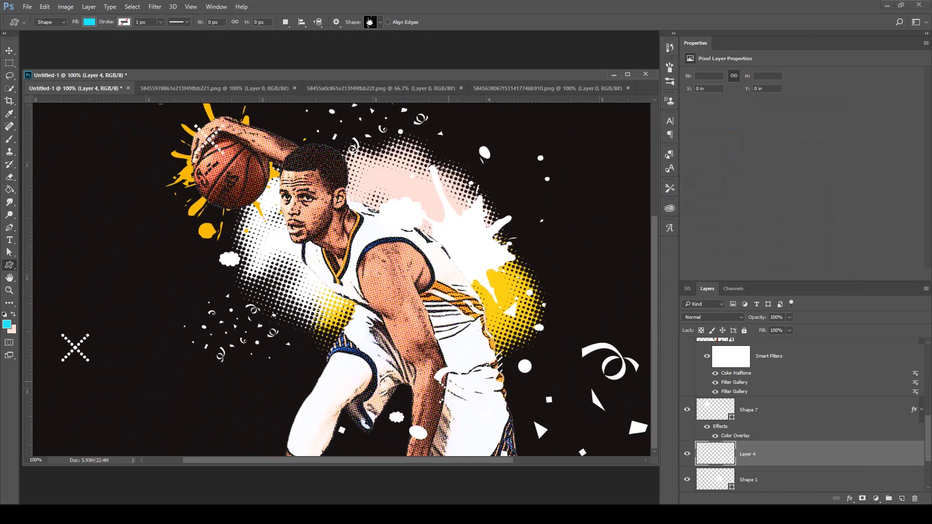
# Draw a cyan paint splat, about 219 by 257 px, behind the bent knee and rotate it about 74 degrees.
pyautogui.moveTo(264, 327)
pyautogui.mouseDown()
pyautogui.moveTo(333, 367)
pyautogui.moveTo(335, 409)
pyautogui.mouseUp()
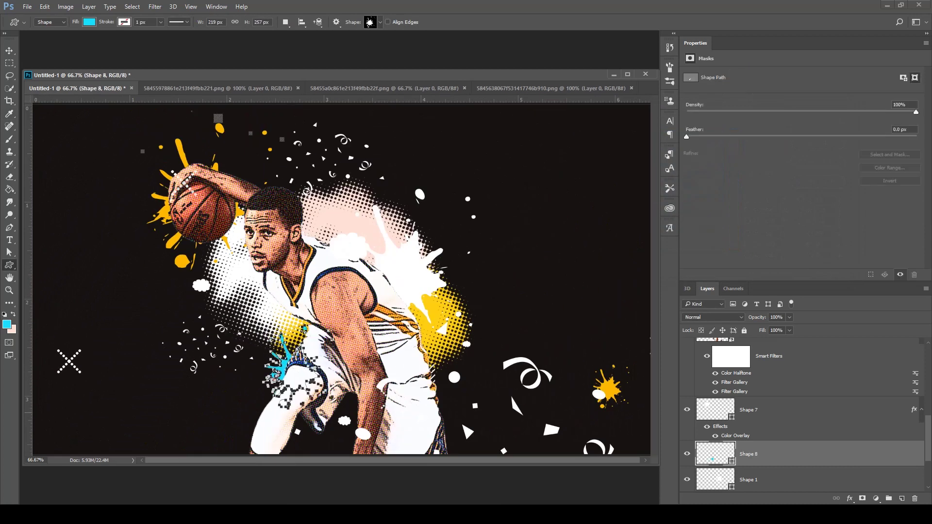
pyautogui.click(9, 50)
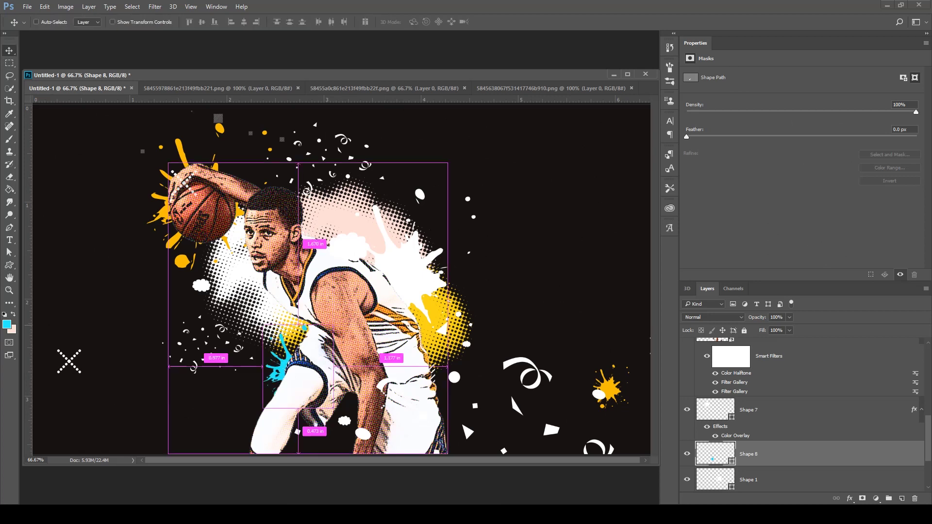
pyautogui.hotkey('ctrl', 't')
pyautogui.moveTo(335, 329); pyautogui.dragTo(342, 389)
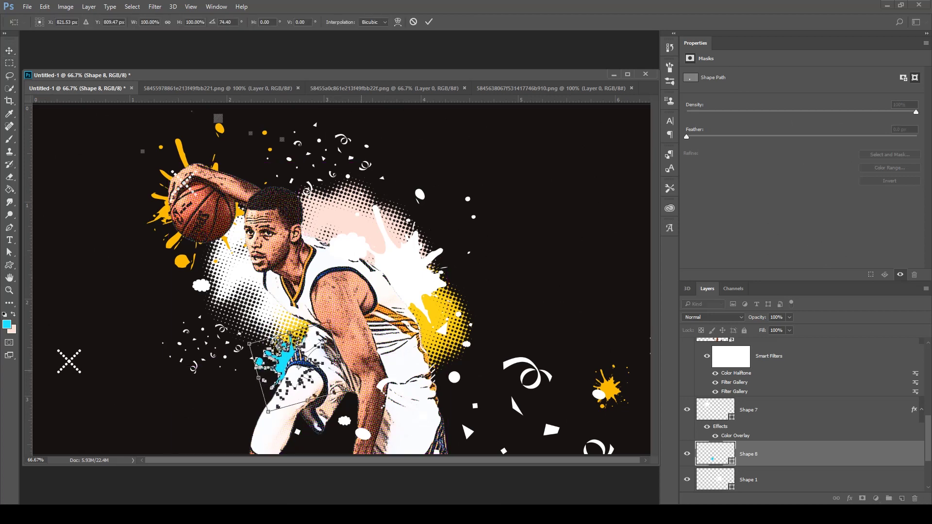
pyautogui.press('Return')
# Duplicate the cyan splat beside the back of the player's shorts and rotate the copy.
pyautogui.moveTo(286, 351); pyautogui.dragTo(484, 387)
pyautogui.hotkey('ctrl', 't')
pyautogui.moveTo(453, 420)
pyautogui.mouseDown()
pyautogui.moveTo(462, 396)
pyautogui.moveTo(460, 405)
pyautogui.mouseUp()
pyautogui.press('Return')
# Place more rotated copies of the cyan splat, one over the raised arm and one below the chest.
pyautogui.scroll(-2, 421, 373)
pyautogui.scroll(1, 421, 374)
pyautogui.moveTo(412, 348); pyautogui.dragTo(283, 312)
pyautogui.hotkey('ctrl', 't')
pyautogui.moveTo(299, 295); pyautogui.dragTo(303, 316)
pyautogui.press('Return')
# Give the splat below the player's chest a hot-pink Color Overlay.
pyautogui.click(850, 498)
pyautogui.click(871, 446)
pyautogui.click(688, 280)
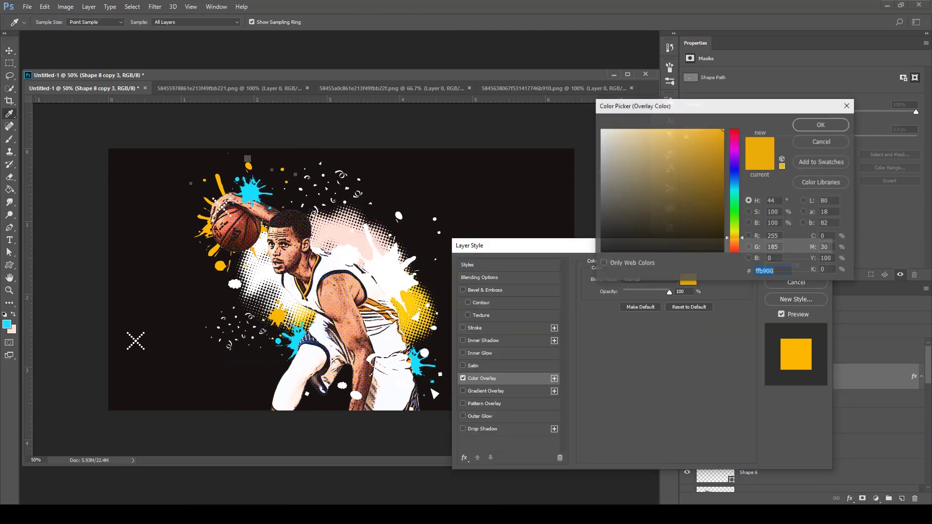
pyautogui.click(732, 132)
pyautogui.moveTo(613, 145); pyautogui.dragTo(716, 147)
pyautogui.click(732, 138)
pyautogui.click(820, 125)
pyautogui.click(796, 266)
# Duplicate the pink splat onto the bottom of the shorts, partly cut off by the canvas's lower edge.
pyautogui.moveTo(279, 317); pyautogui.dragTo(396, 389)
pyautogui.hotkey('ctrl', 't')
pyautogui.press('Return')
pyautogui.moveTo(378, 409); pyautogui.dragTo(387, 389)
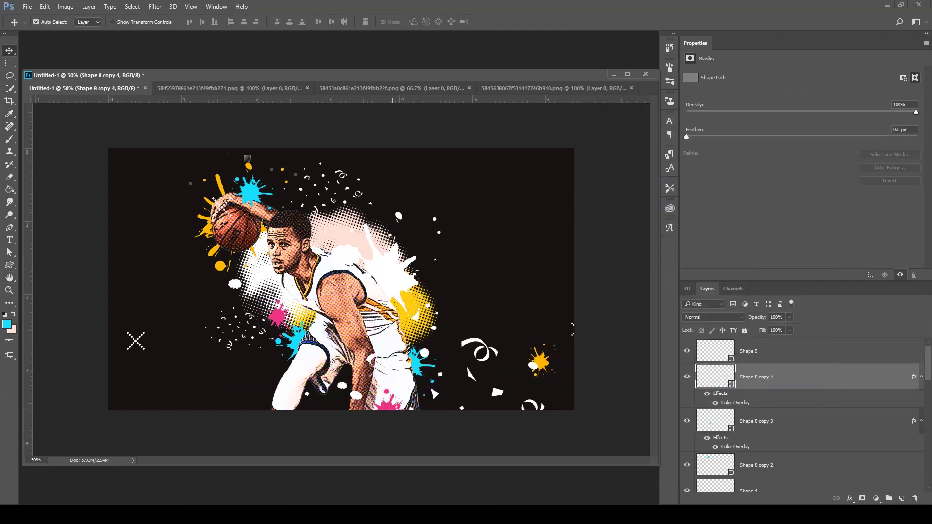
# Draw a cyan ring-shaped splatter custom shape, about 244 by 237 px, around the player's head, directly above the Background layer.
pyautogui.rightClick(356, 195)
pyautogui.click(388, 202)
pyautogui.press('u')
pyautogui.click(380, 22)
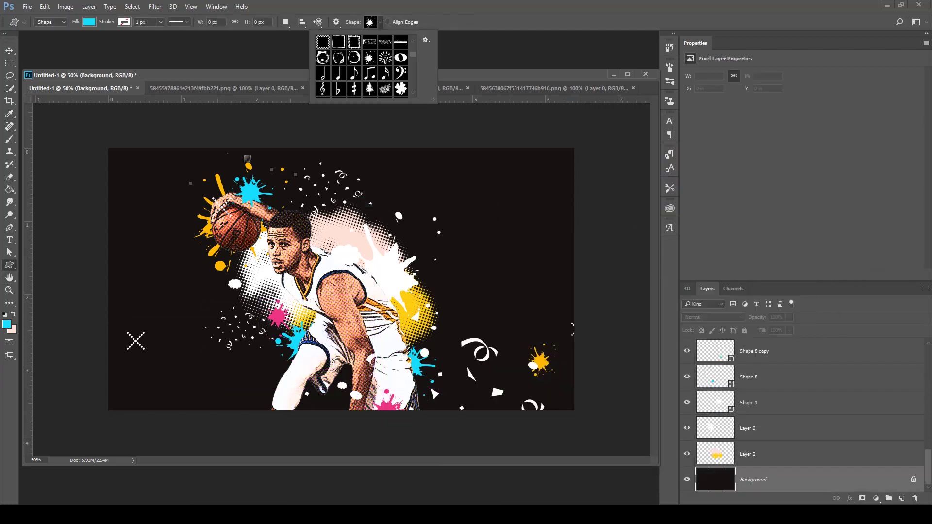
pyautogui.click(323, 89)
pyautogui.moveTo(270, 217); pyautogui.dragTo(329, 275)
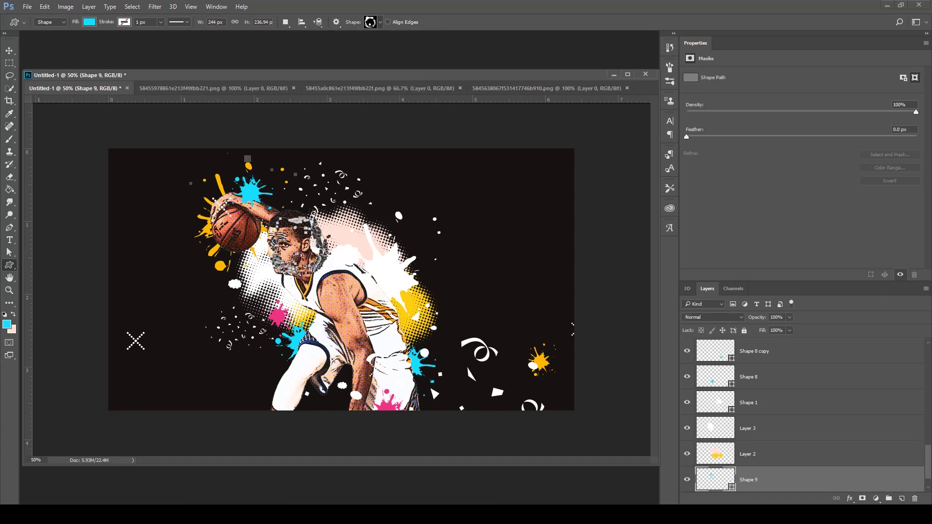
# Transform the cyan ring splatter and position it behind the ball and the player's raised arm.
pyautogui.click(748, 428)
pyautogui.press('v')
pyautogui.click(749, 454)
pyautogui.hotkey('ctrl', 't')
pyautogui.moveTo(311, 199); pyautogui.dragTo(338, 208)
pyautogui.moveTo(326, 241); pyautogui.dragTo(301, 199)
pyautogui.press('Return')
# Duplicate the ring splatter above Layer 1 copy, shrink it and place it over the player's bent knee.
pyautogui.moveTo(772, 454); pyautogui.dragTo(767, 414)
pyautogui.hotkey('ctrl', 't')
pyautogui.moveTo(253, 213); pyautogui.dragTo(378, 423)
pyautogui.moveTo(410, 452); pyautogui.dragTo(420, 415)
pyautogui.moveTo(383, 423); pyautogui.dragTo(313, 342)
pyautogui.press('Return')
pyautogui.hotkey('ctrl', '-')
pyautogui.hotkey('ctrl', '+')
pyautogui.hotkey('ctrl', '+')
pyautogui.hotkey('ctrl', '-')
# Activate the Brush tool and set the foreground colour to a dark grey sampled from the canvas above the ball.
pyautogui.click(10, 140)
pyautogui.click(6, 325)
pyautogui.hotkey('ctrl', 'c')
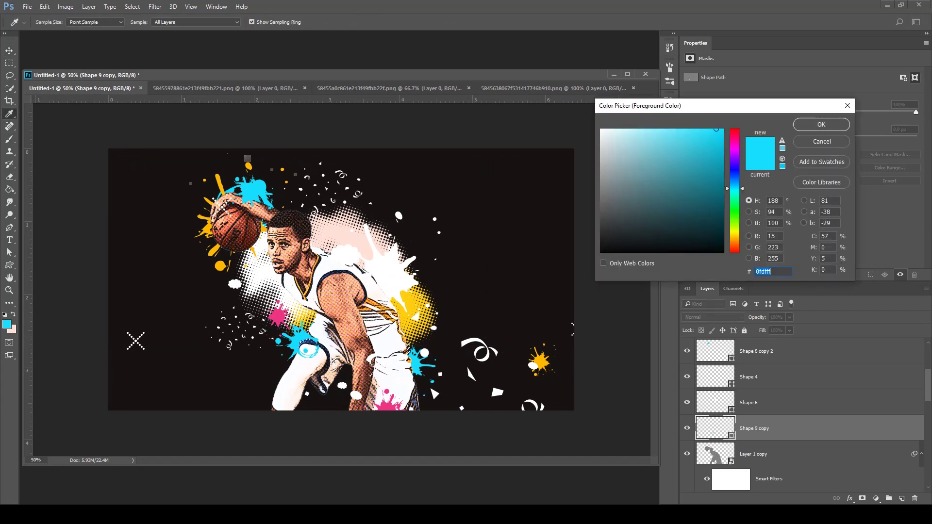
pyautogui.click(250, 158)
pyautogui.click(821, 125)
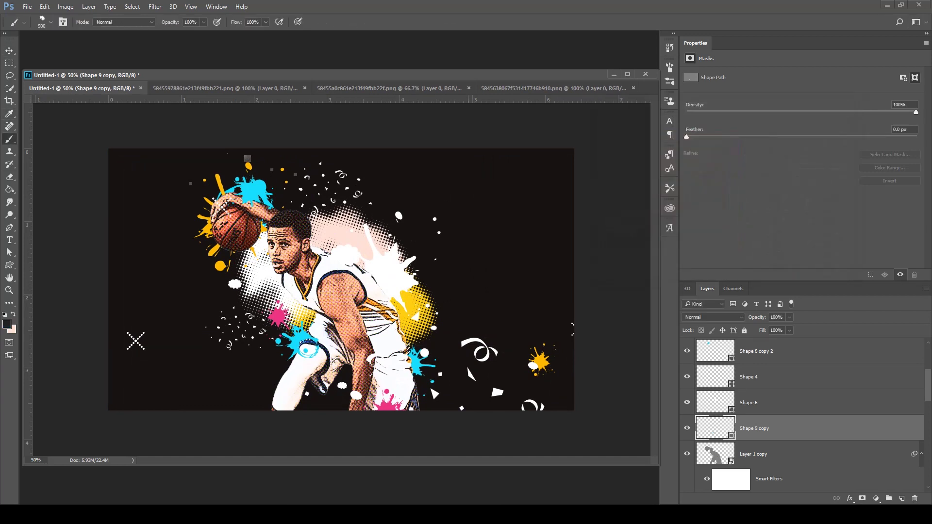
# Create a layer above Shape 8 copy 4, stamp dark size-700 brush blotches around the canvas, and set its opacity to 47%.
pyautogui.scroll(5, 776, 403)
pyautogui.click(767, 377)
pyautogui.click(902, 499)
pyautogui.press(']')
pyautogui.press(']')
pyautogui.click(492, 361)
pyautogui.click(569, 157)
pyautogui.click(120, 401)
pyautogui.click(789, 317)
pyautogui.moveTo(790, 328); pyautogui.dragTo(766, 328)
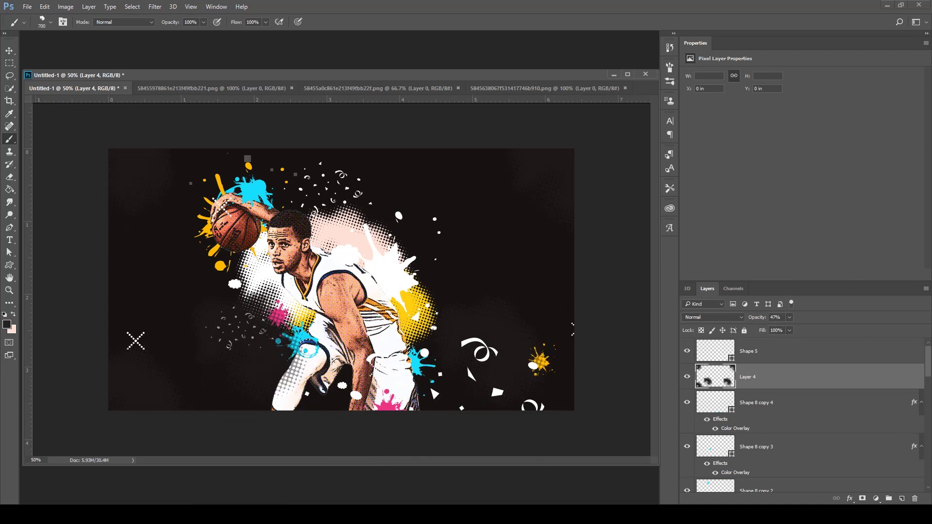
# Add a text layer reading TOON EFFECT above the Shape 5 layer, placed beside the player, and select all its text.
pyautogui.click(748, 351)
pyautogui.press('t')
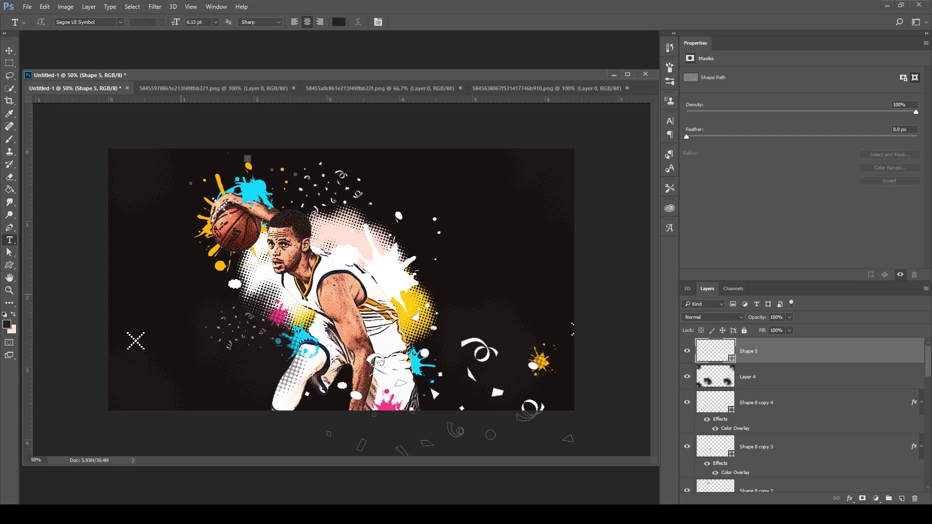
pyautogui.click(221, 306)
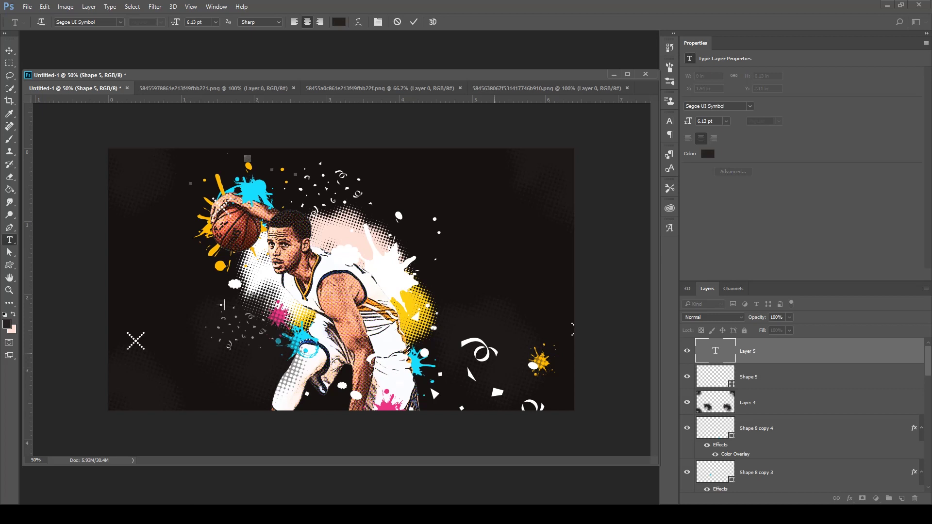
pyautogui.write('STEPHEN CUR')
pyautogui.hotkey('ctrl', 'a')
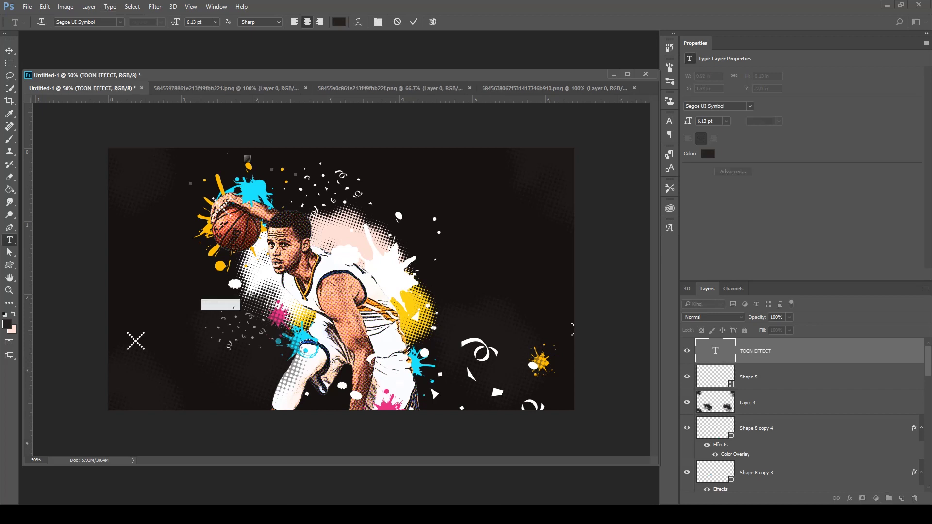
# Set the TOON EFFECT text's font to Mona Shark.
pyautogui.click(120, 22)
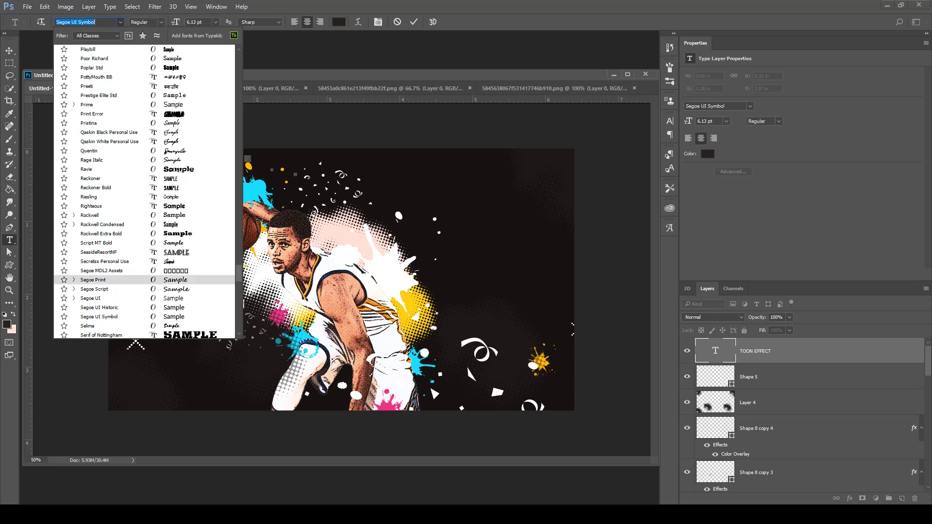
pyautogui.scroll(-8, 145, 280)
pyautogui.scroll(-15, 146, 172)
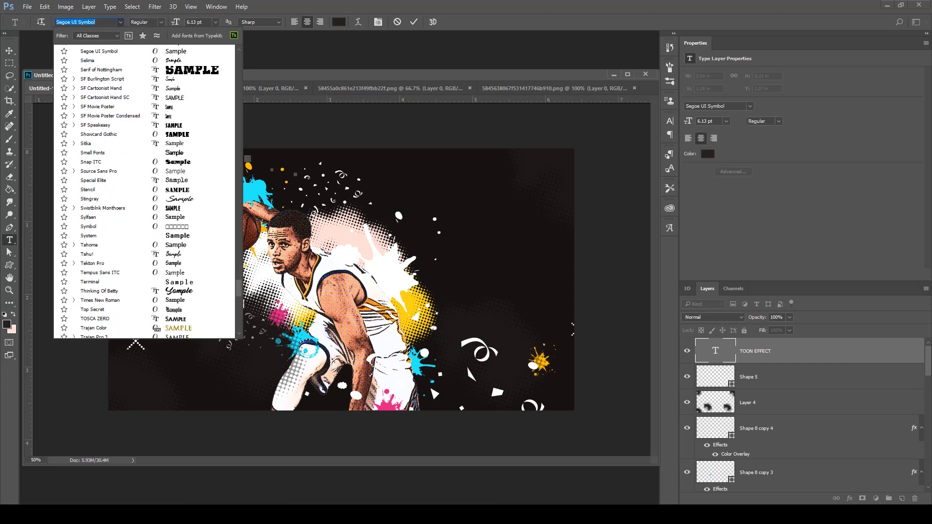
pyautogui.scroll(20, 146, 194)
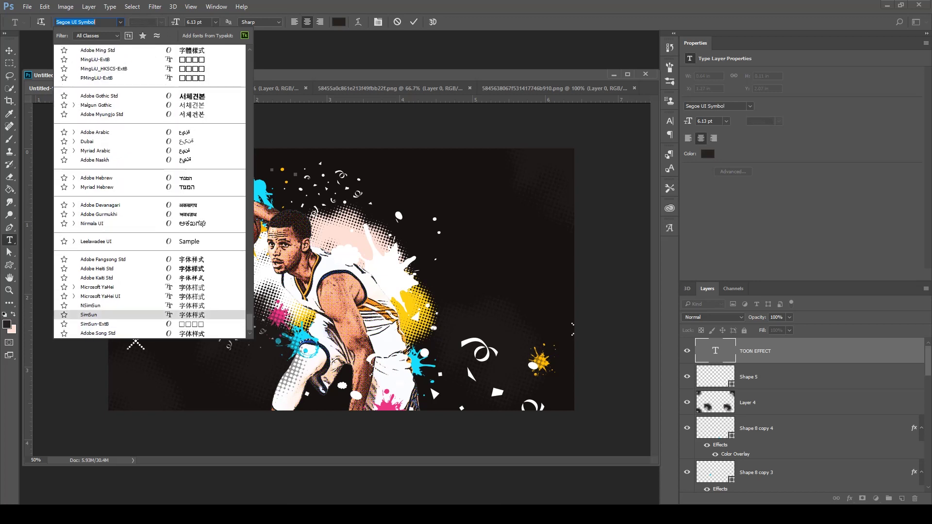
pyautogui.scroll(10, 146, 194)
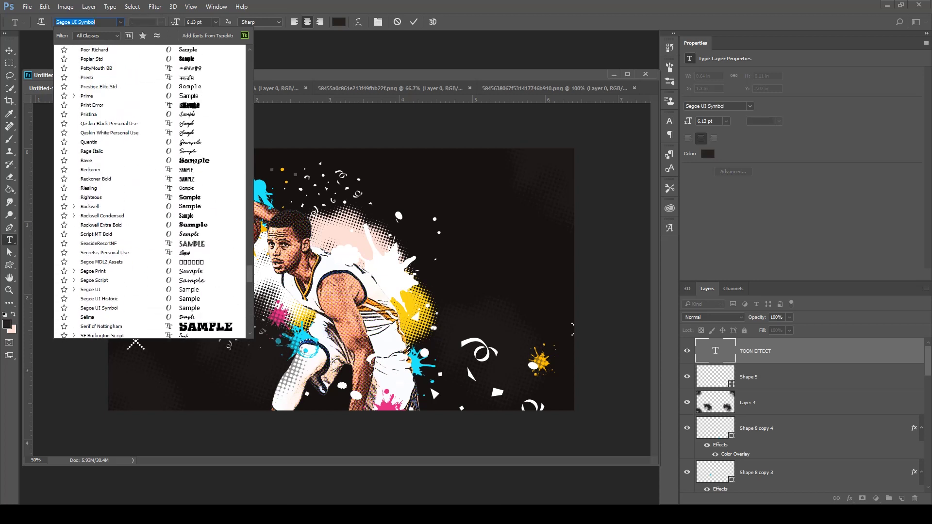
pyautogui.scroll(7, 146, 191)
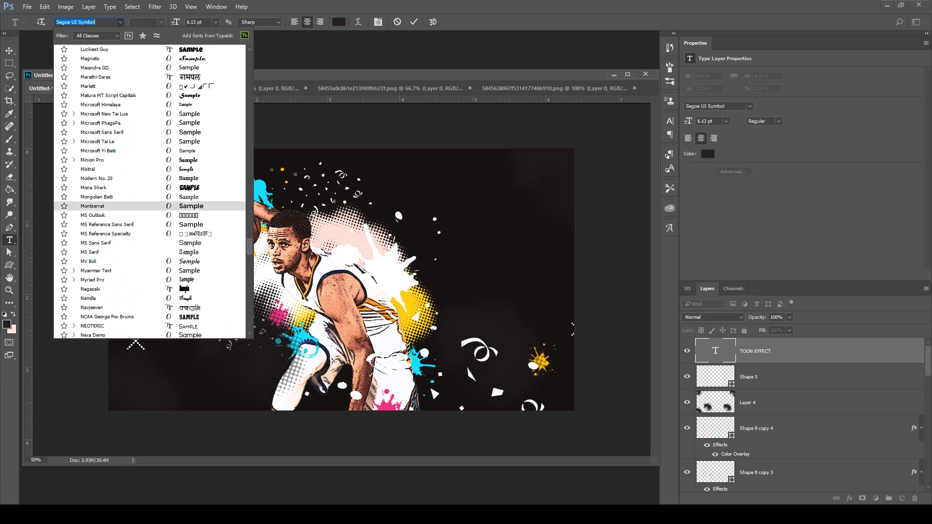
pyautogui.click(97, 206)
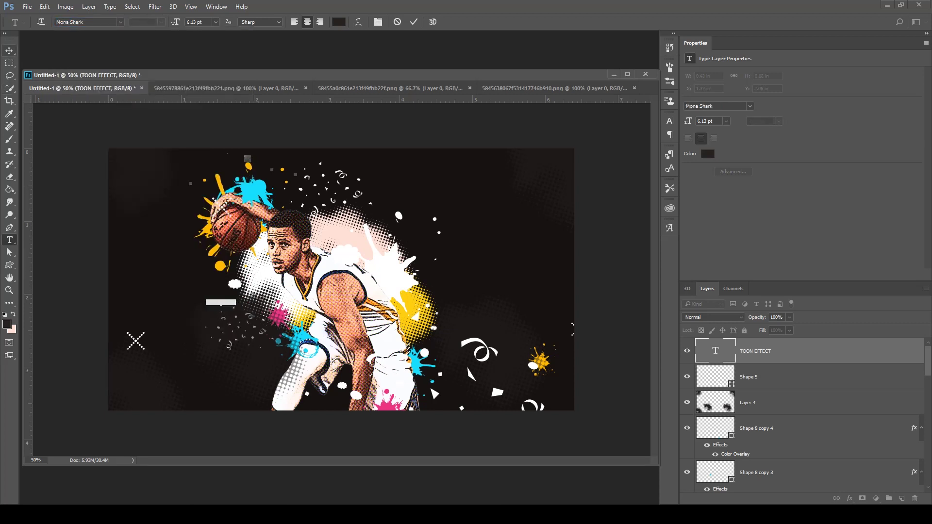
# Commit the TOON EFFECT text and scale it up proportionally to about 583%, reaching 35.75 pt.
pyautogui.hotkey('ctrl', 'Return')
pyautogui.hotkey('ctrl', 't')
pyautogui.moveTo(256, 309); pyautogui.dragTo(312, 320)
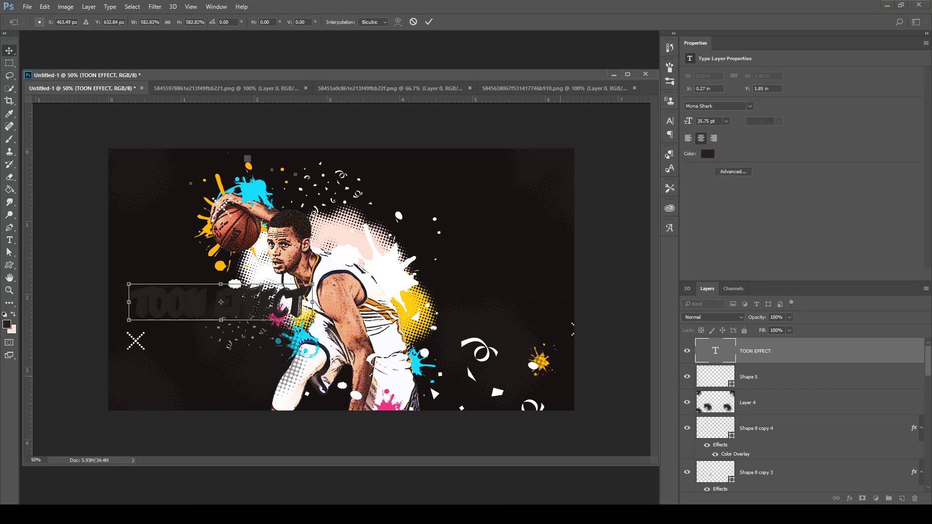
pyautogui.press('Return')
# Set the TOON EFFECT text colour to amber ffb900.
pyautogui.doubleClick(715, 351)
pyautogui.click(339, 22)
pyautogui.hotkey('ctrl', 'v')
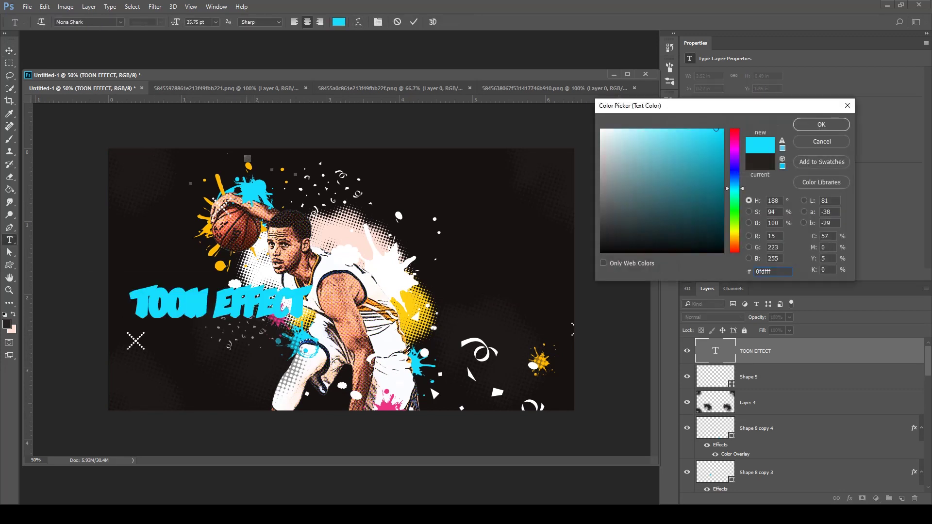
pyautogui.write('ffb900')
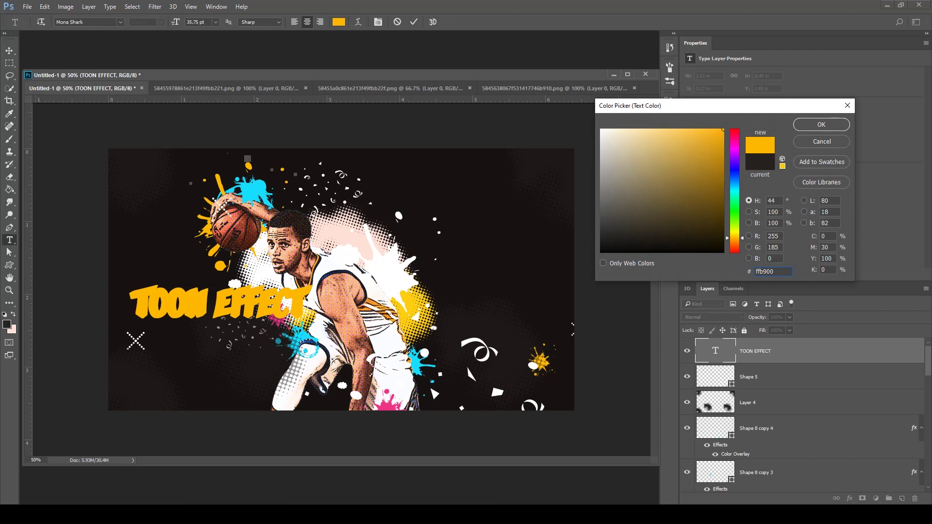
pyautogui.click(821, 125)
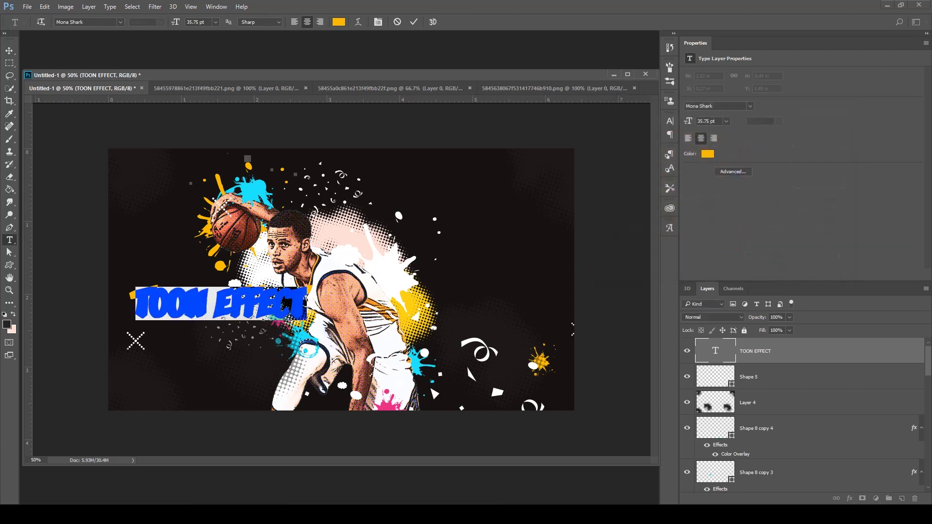
# Retype the title as TOON EFFECT and move it to the empty area on the other side of the player.
pyautogui.doubleClick(715, 351)
pyautogui.write('TOO')
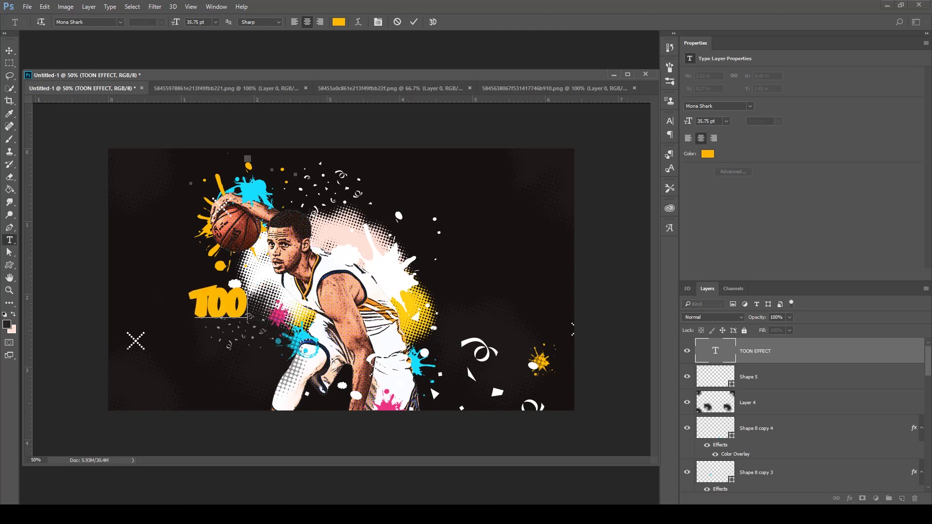
pyautogui.write('N EFFECT')
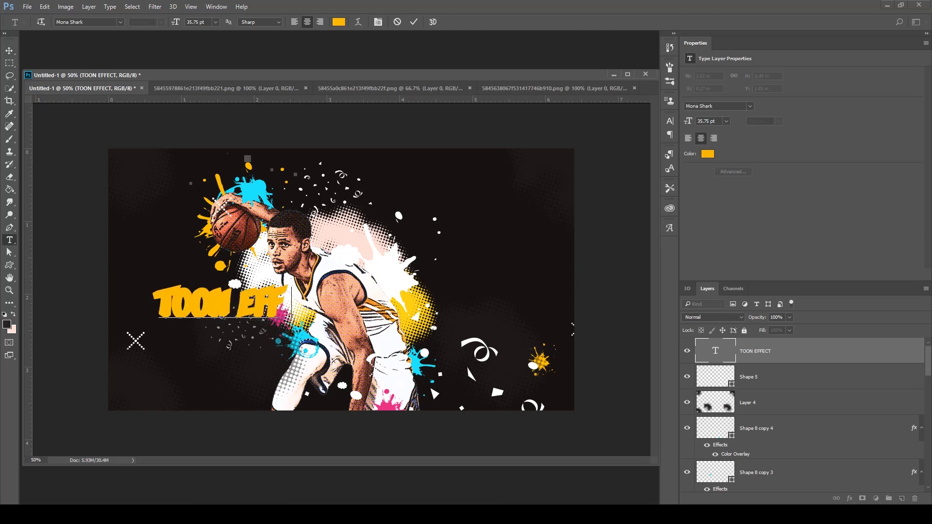
pyautogui.hotkey('ctrl', 'Return')
pyautogui.click(732, 172)
pyautogui.click(588, 196)
pyautogui.moveTo(248, 300); pyautogui.dragTo(515, 282)
# Change the title's wording to lowercase toon effect, keeping Mona Shark at 35.75 pt.
pyautogui.doubleClick(715, 350)
pyautogui.click(639, 181)
pyautogui.click(604, 132)
pyautogui.click(822, 142)
pyautogui.click(565, 195)
pyautogui.click(748, 377)
pyautogui.doubleClick(715, 350)
pyautogui.click(9, 51)
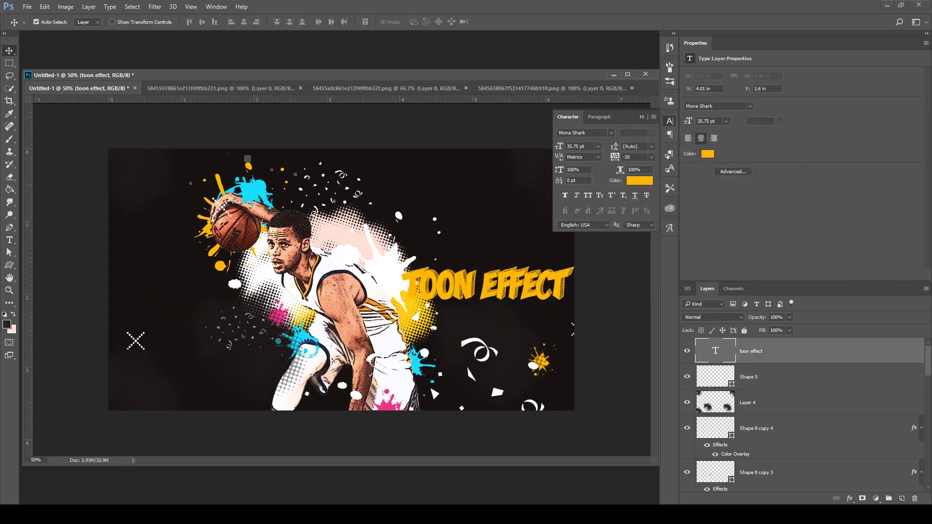
# Recolour the toon effect title with the cyan sampled from the splatter above the ball.
pyautogui.doubleClick(715, 350)
pyautogui.click(640, 181)
pyautogui.click(255, 192)
pyautogui.click(821, 124)
# Shrink the toon effect title to 28.26 pt, position it beside the yellow halftone blotch, and close the character settings.
pyautogui.click(9, 51)
pyautogui.moveTo(468, 288); pyautogui.dragTo(473, 309)
pyautogui.hotkey('ctrl', 't')
pyautogui.press('Return')
pyautogui.moveTo(579, 287); pyautogui.dragTo(519, 286)
pyautogui.click(641, 117)
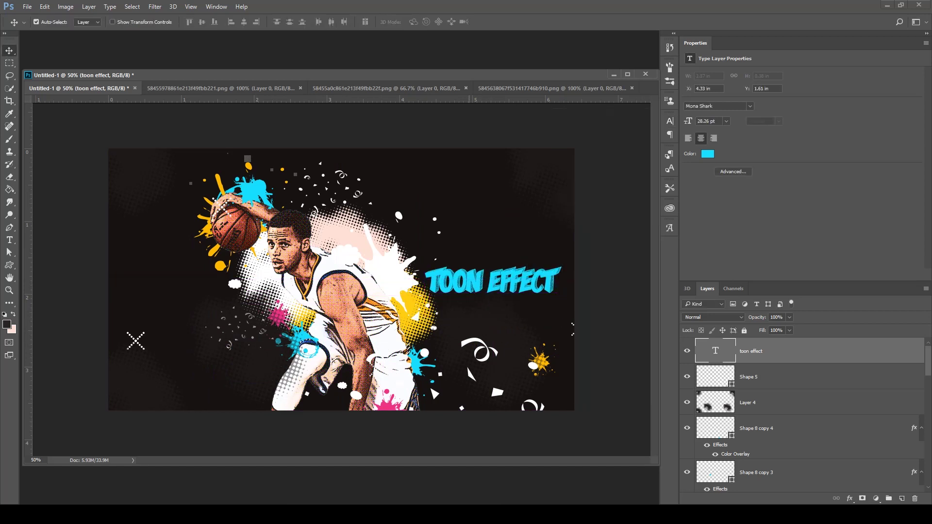
# Add an amber Stephen Curry text line in Mona Shark, scale it to 15.8 pt and centre it just above the toon effect title.
pyautogui.doubleClick(715, 350)
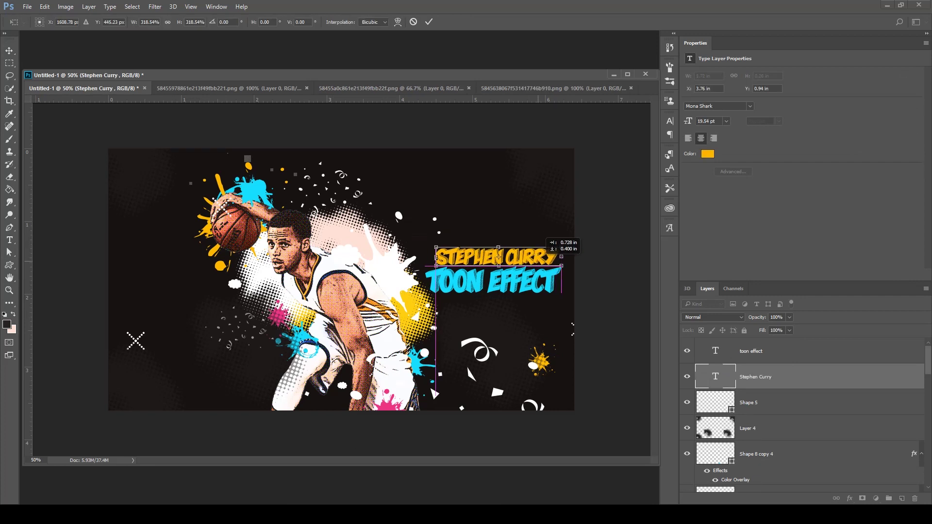
pyautogui.hotkey('ctrl', 't')
pyautogui.moveTo(561, 248); pyautogui.dragTo(493, 259)
pyautogui.press('Return')
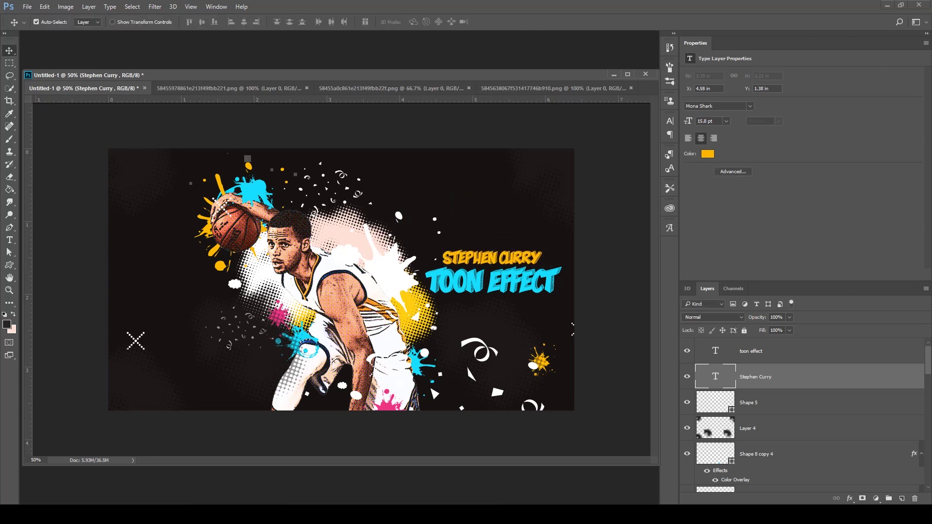
# Try placing an enlarged copy of the white Shape 1 splatter behind the two title lines.
pyautogui.rightClick(427, 262)
pyautogui.click(437, 269)
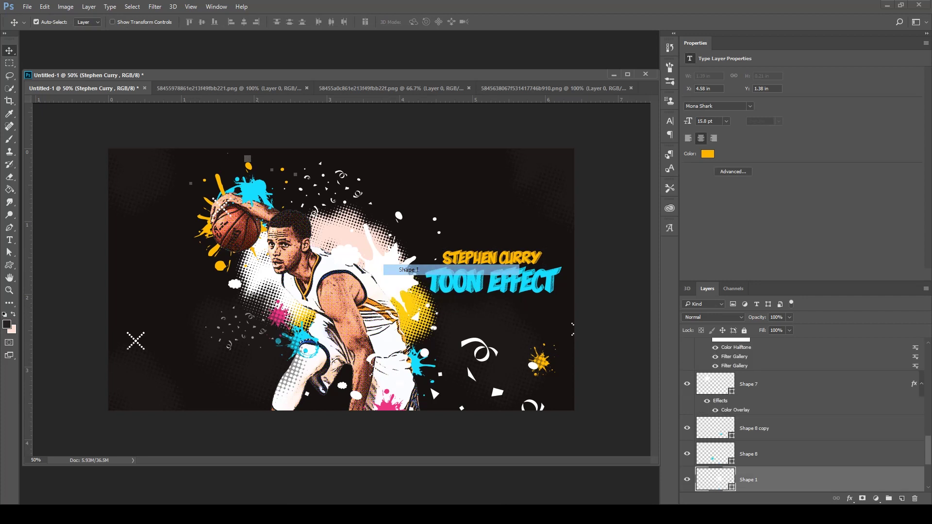
pyautogui.moveTo(388, 279); pyautogui.dragTo(499, 275)
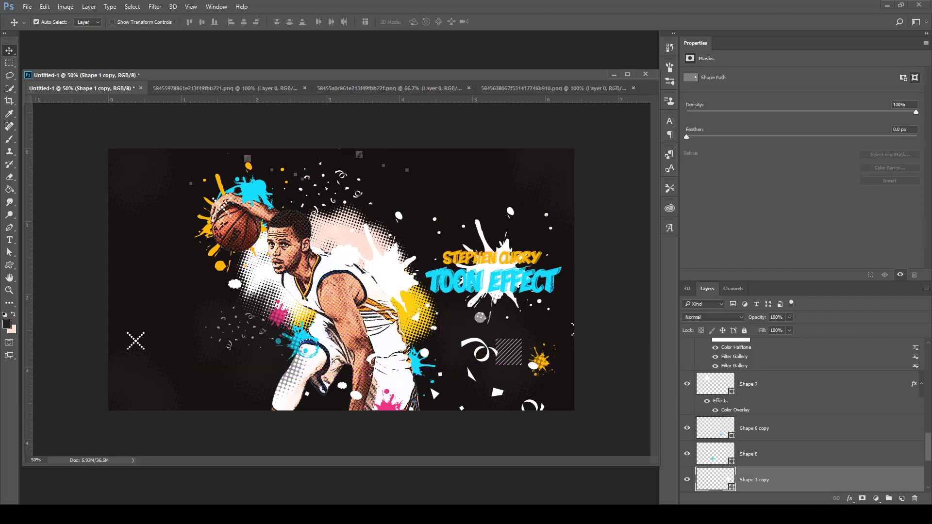
pyautogui.hotkey('ctrl', 't')
pyautogui.moveTo(552, 364); pyautogui.dragTo(765, 463)
pyautogui.moveTo(594, 320); pyautogui.dragTo(510, 257)
pyautogui.press('Return')
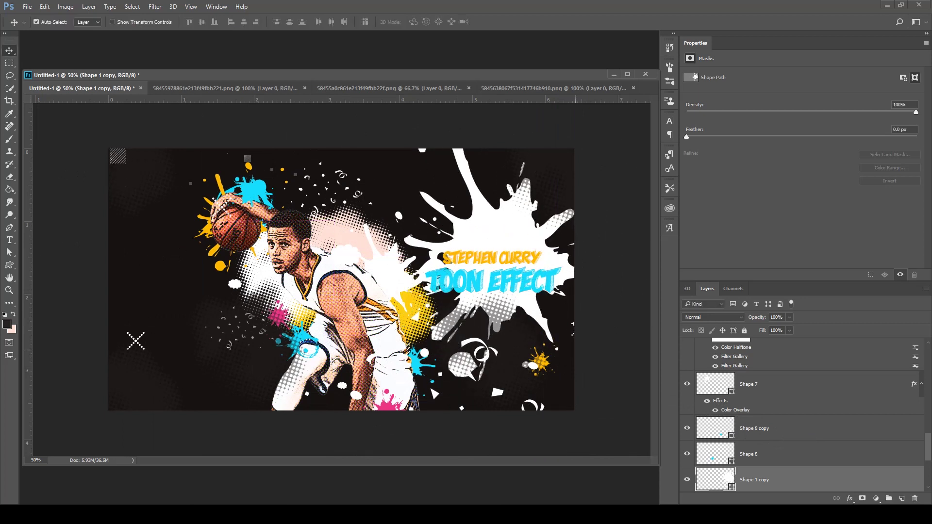
pyautogui.hotkey('ctrl', 'z')
pyautogui.hotkey('ctrl', 'alt', 'z')
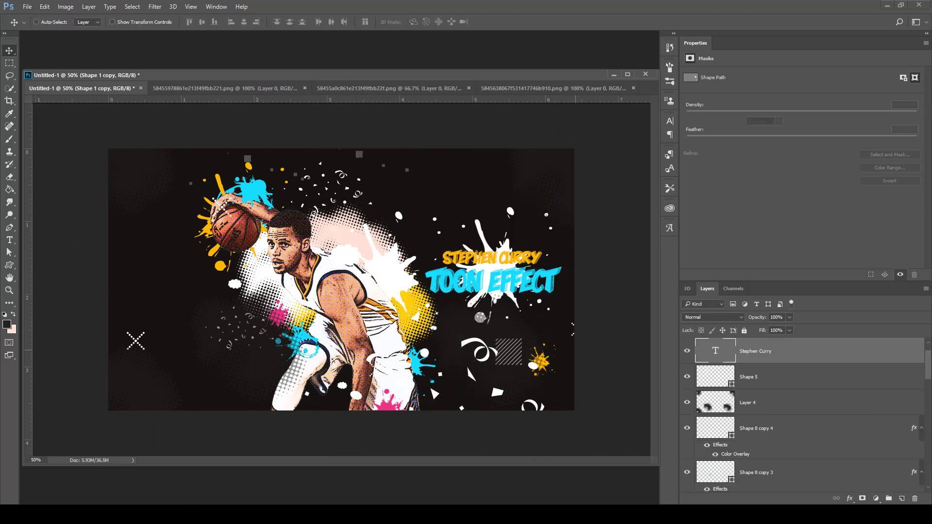
# In the Shape 5 layer, draw a small fireworks-burst custom shape just below the start of the title, rotated 24°.
pyautogui.click(416, 318)
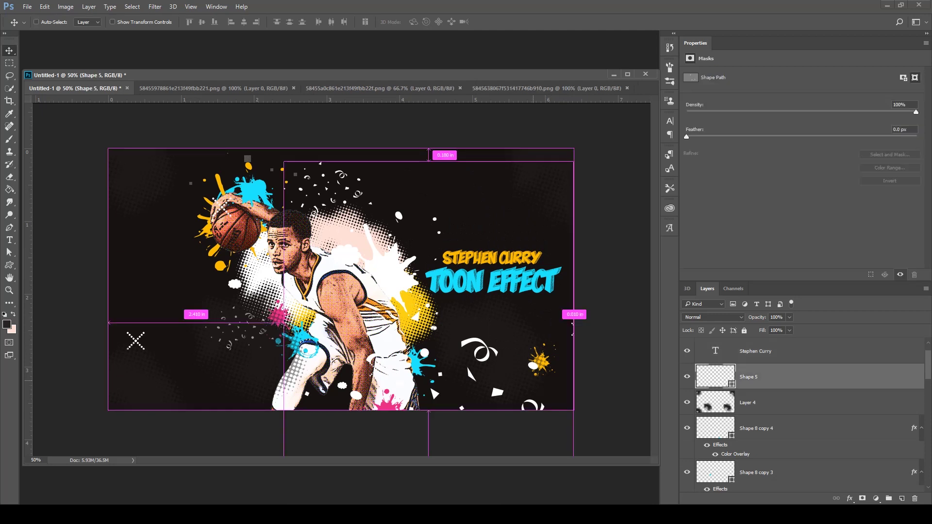
pyautogui.hotkey('ctrl', '-')
pyautogui.hotkey('ctrl', '-')
pyautogui.hotkey('ctrl', '+')
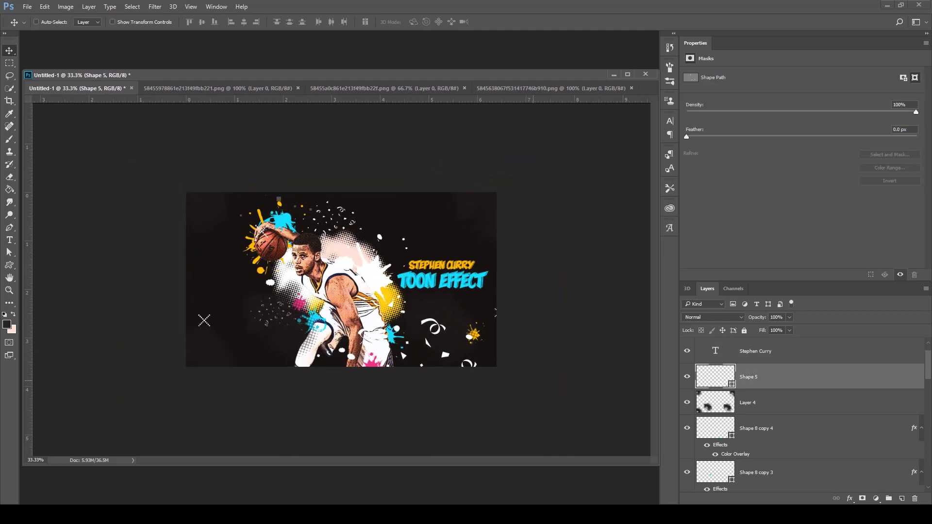
pyautogui.hotkey('ctrl', '+')
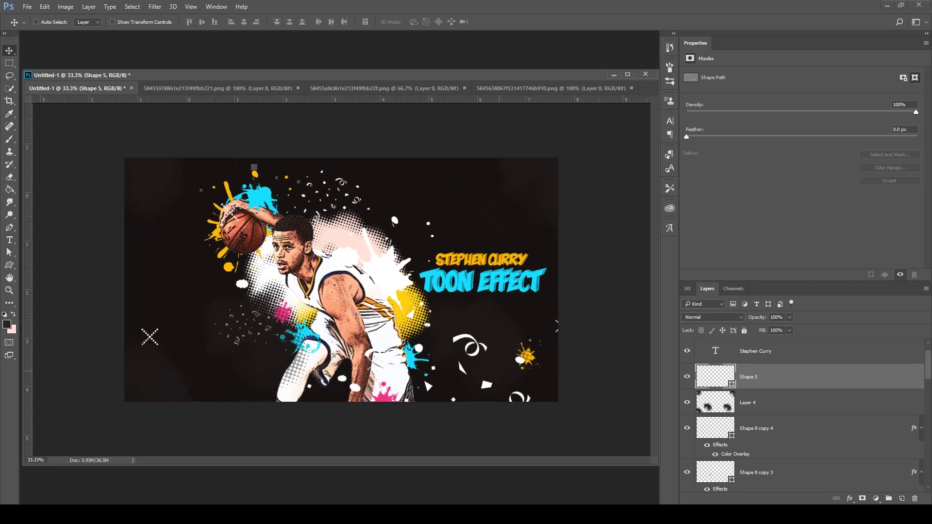
pyautogui.hotkey('ctrl', '-')
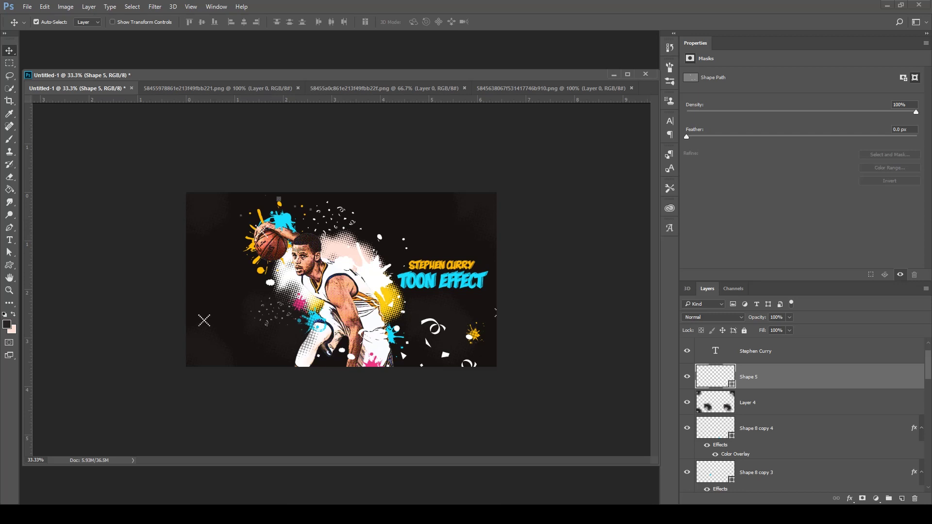
pyautogui.click(9, 265)
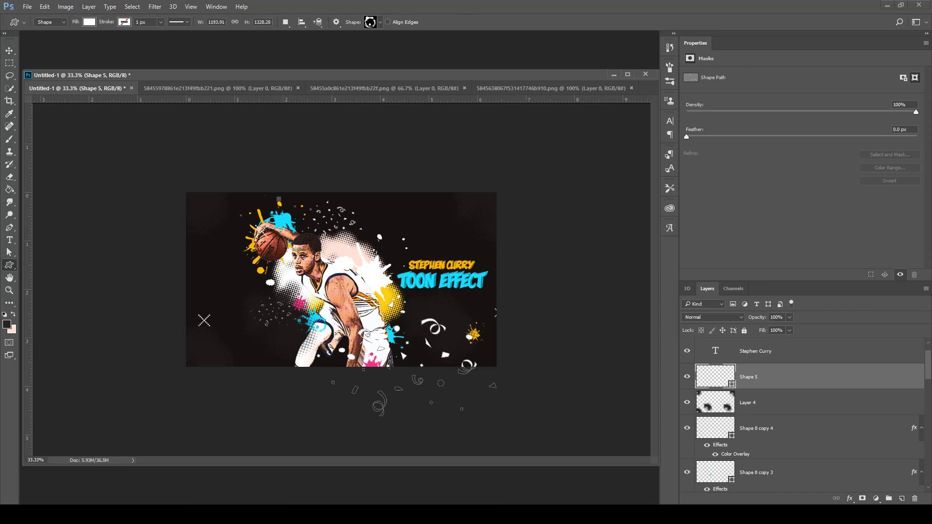
pyautogui.click(370, 22)
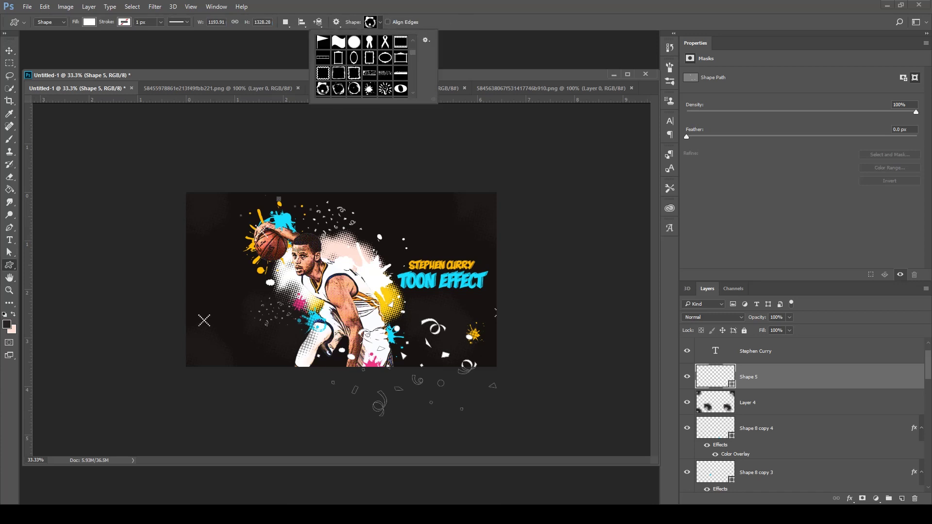
pyautogui.scroll(-1, 385, 74)
pyautogui.click(385, 74)
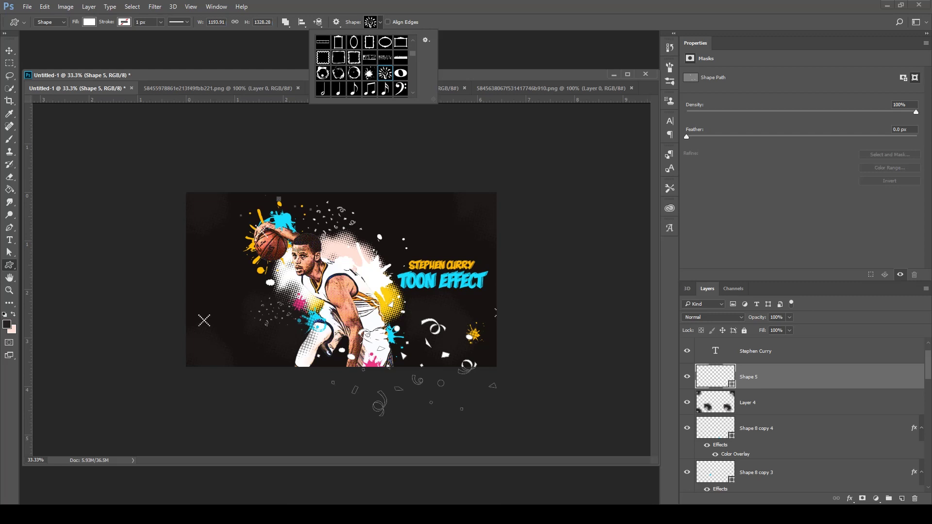
pyautogui.moveTo(406, 291); pyautogui.dragTo(422, 306)
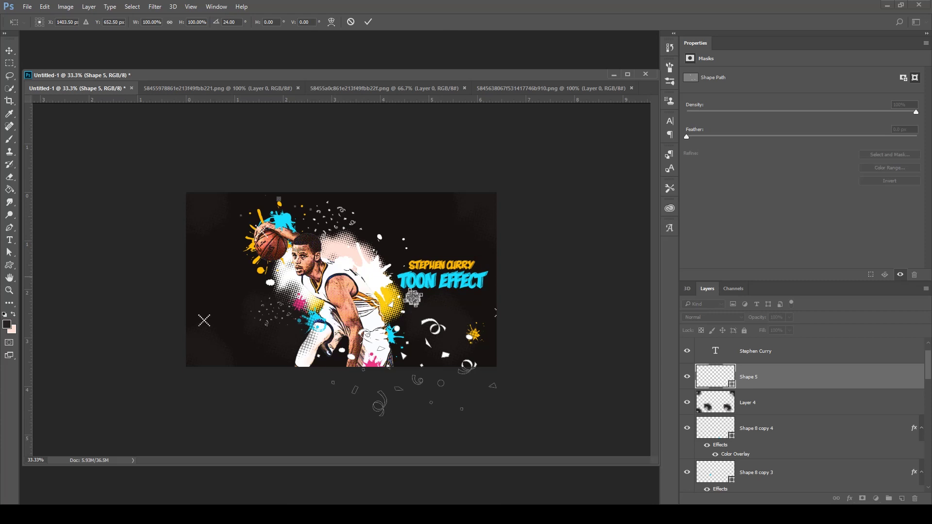
pyautogui.click(9, 51)
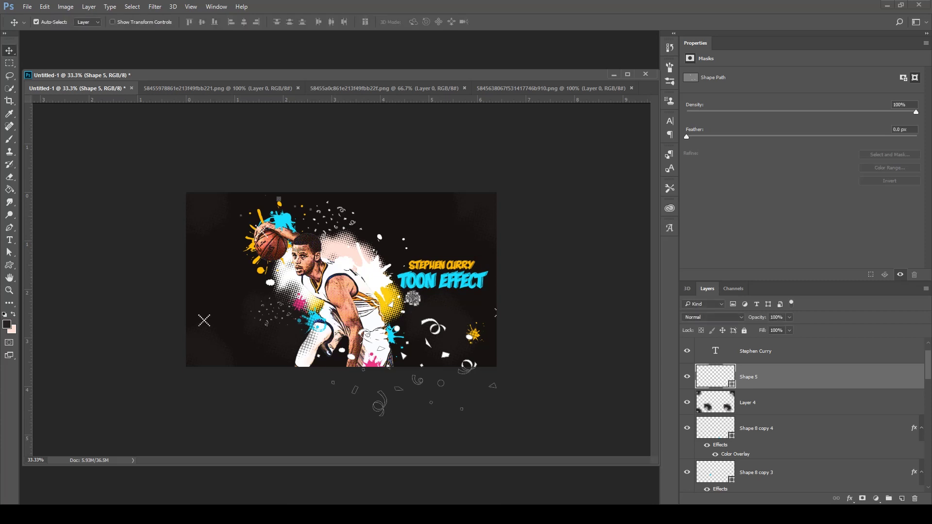
# Draw a white lightning bolt custom shape, about 90 × 192 px, at the canvas's upper edge, just above the Shape 5 layer.
pyautogui.click(757, 402)
pyautogui.click(758, 377)
pyautogui.click(9, 265)
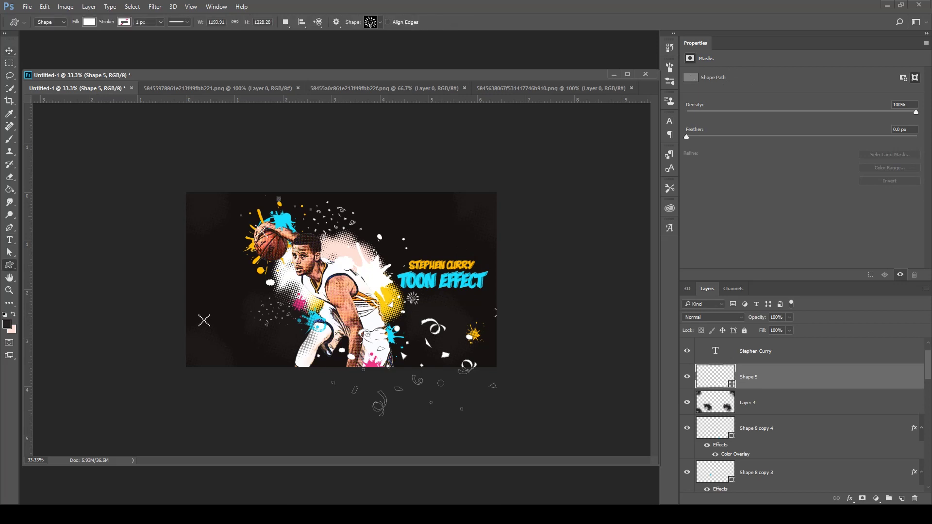
pyautogui.click(380, 22)
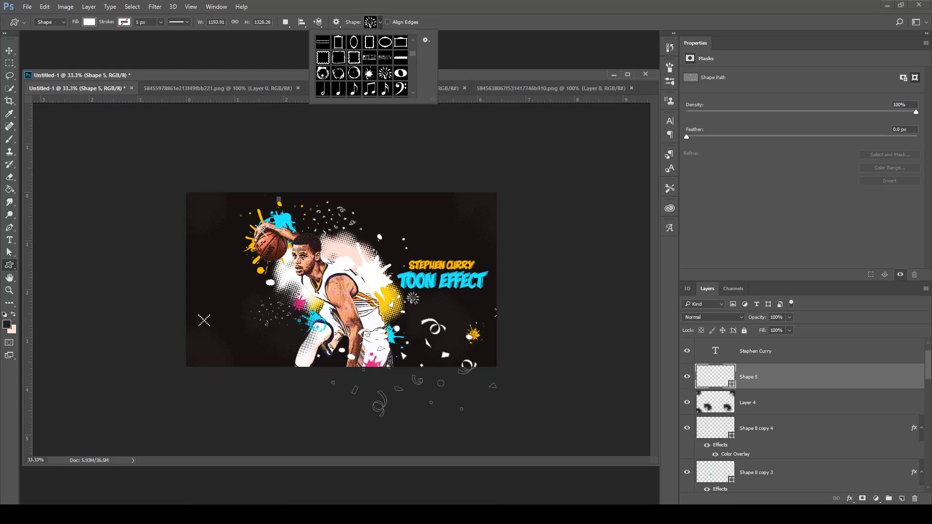
pyautogui.scroll(-3, 362, 65)
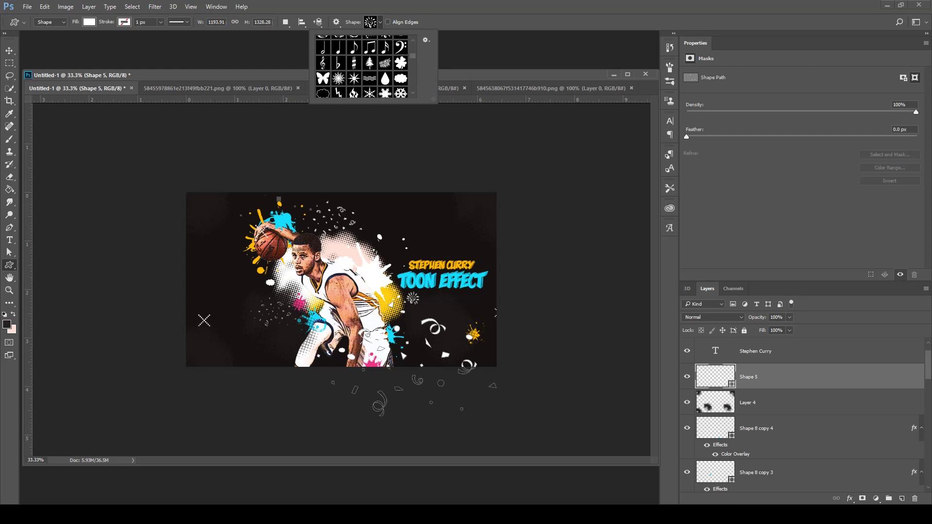
pyautogui.click(385, 78)
pyautogui.scroll(-1, 362, 66)
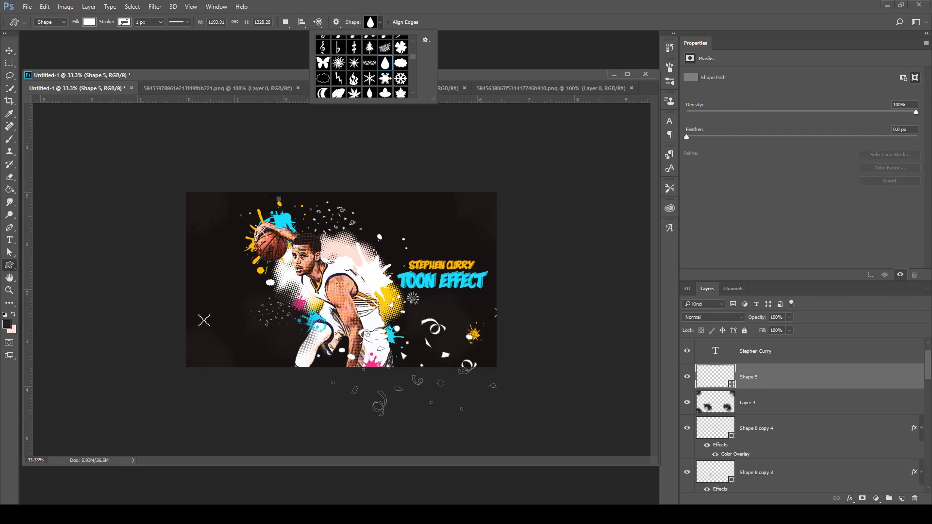
pyautogui.doubleClick(339, 78)
pyautogui.moveTo(369, 217); pyautogui.dragTo(383, 186)
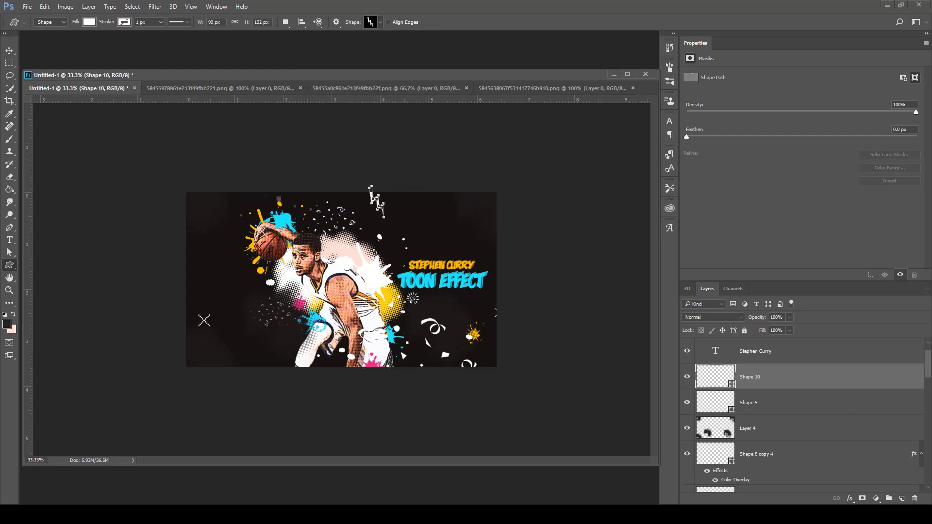
# Rotate the lightning bolt about 38°, move it just above the white halftone blotch behind the player, and tilt it a little further.
pyautogui.hotkey('ctrl', 't')
pyautogui.moveTo(428, 144); pyautogui.dragTo(447, 189)
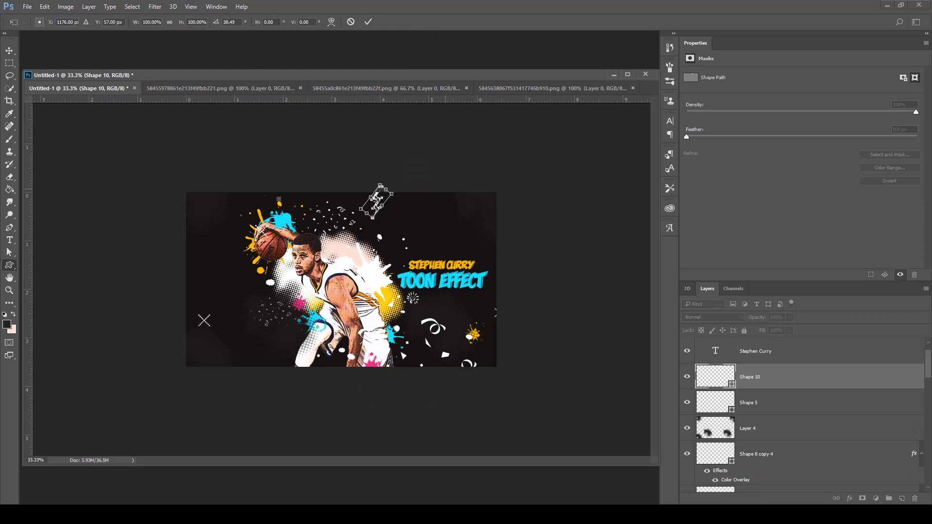
pyautogui.press('Return')
pyautogui.click(9, 51)
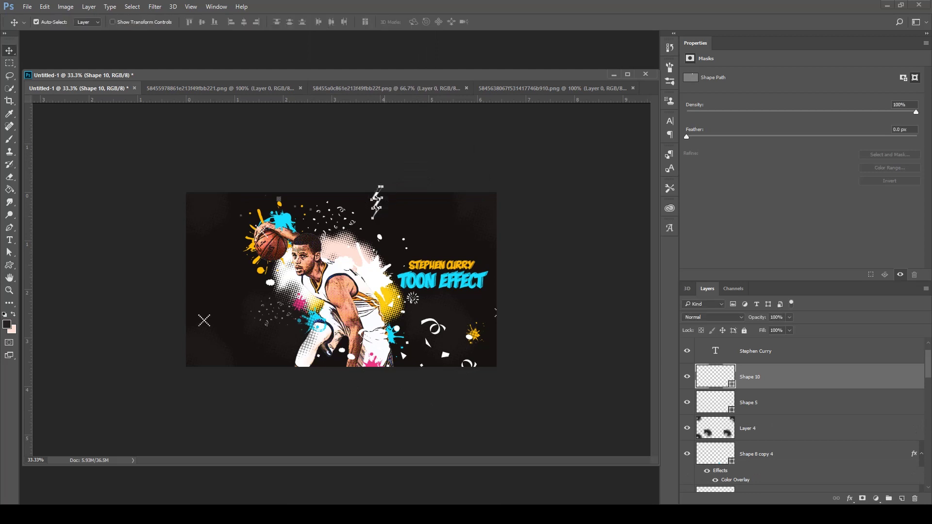
pyautogui.moveTo(377, 203); pyautogui.dragTo(365, 229)
pyautogui.hotkey('ctrl', 't')
pyautogui.moveTo(392, 188); pyautogui.dragTo(404, 197)
pyautogui.press('Return')
# Place a copy of the lightning bolt near the poster's lower edge beside the player's bent leg and adjust its rotation.
pyautogui.moveTo(370, 224); pyautogui.dragTo(284, 341)
pyautogui.hotkey('ctrl', 't')
pyautogui.moveTo(325, 253); pyautogui.dragTo(269, 387)
pyautogui.press('Return')
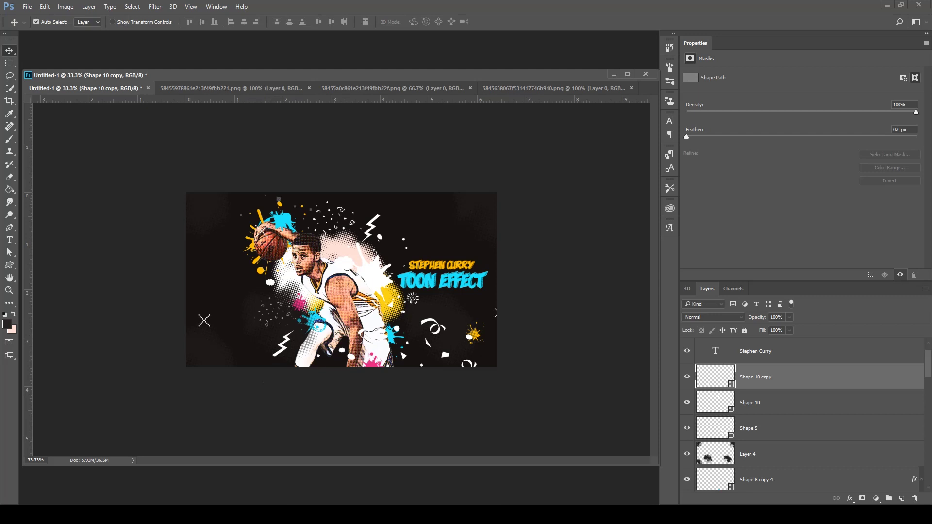
# Stamp all visible layers into a new merged layer directly above the Stephen Curry text layer.
pyautogui.click(762, 351)
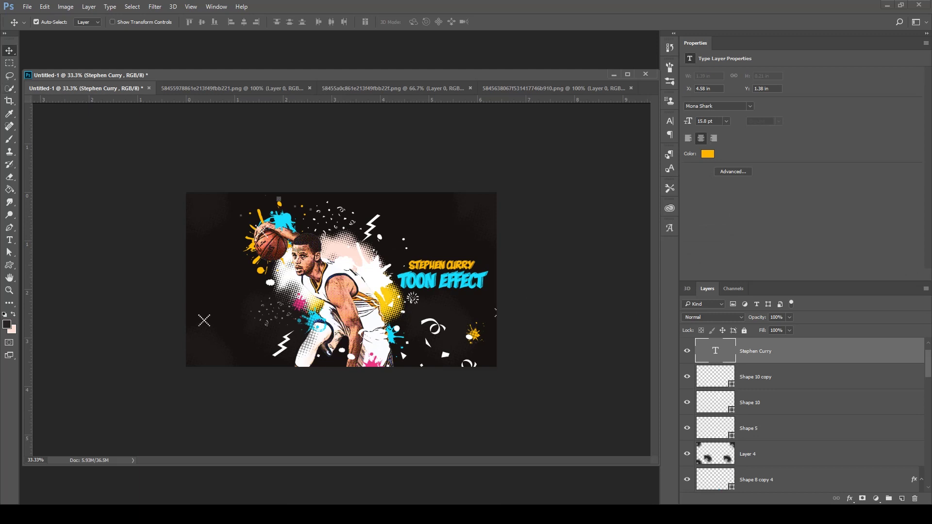
pyautogui.hotkey('ctrl', 'shift', 'alt', 'e')
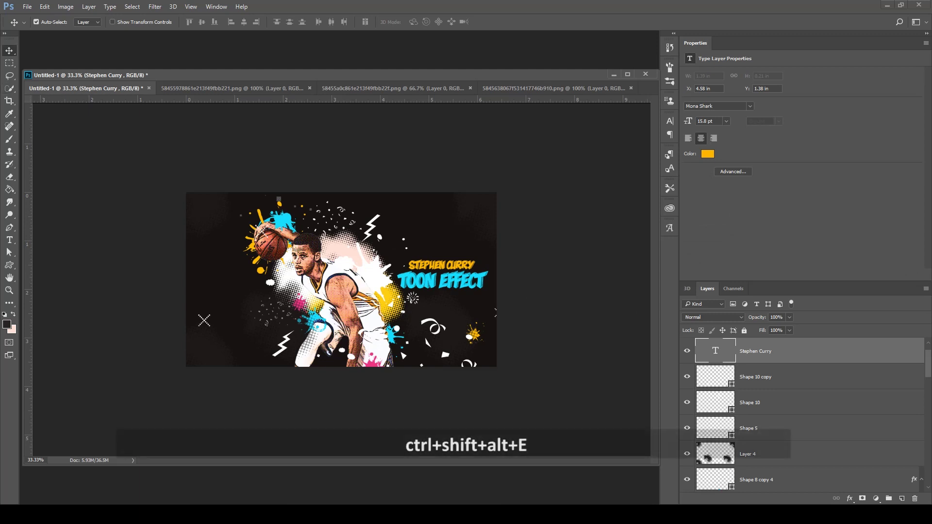
pyautogui.hotkey('ctrl', 'shift', 'alt', 'e')
# Add a Gradient Overlay with the brown-to-gold gradient to the merged layer, using the Linear Burn blend mode.
pyautogui.click(849, 499)
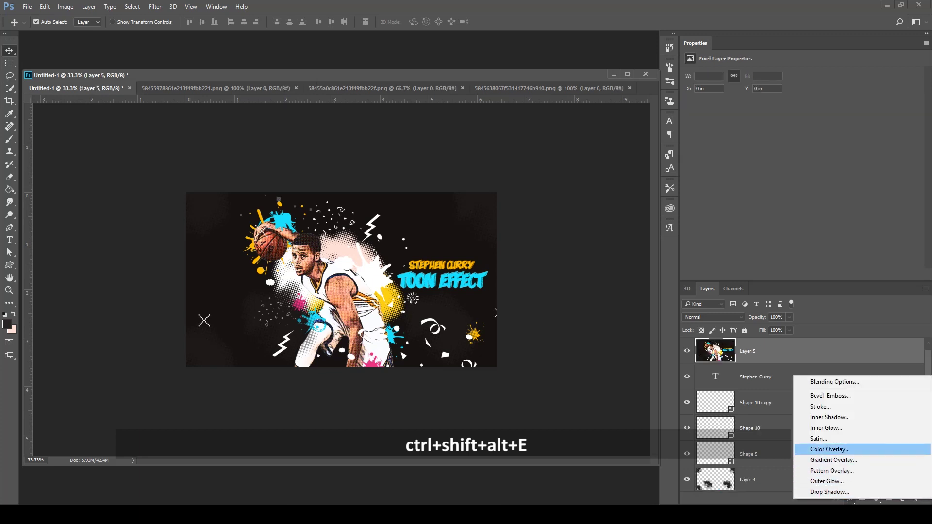
pyautogui.click(833, 459)
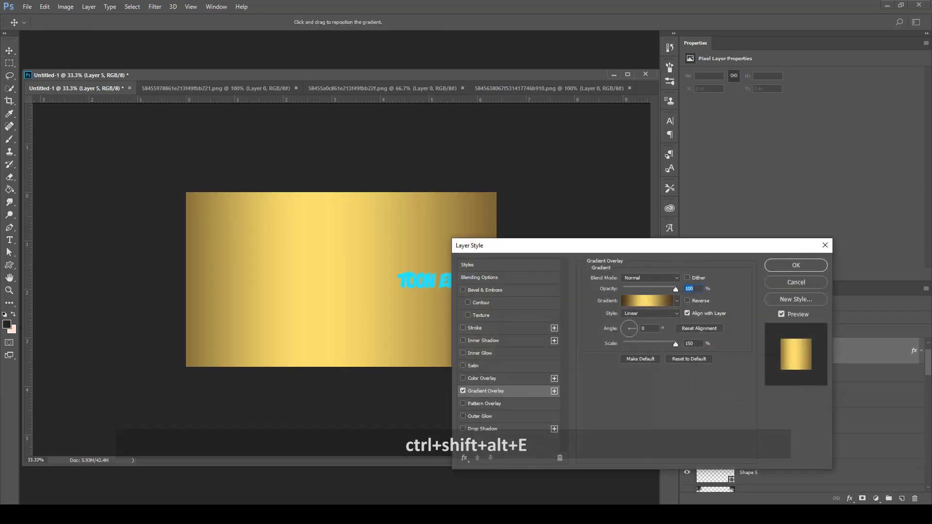
pyautogui.click(647, 301)
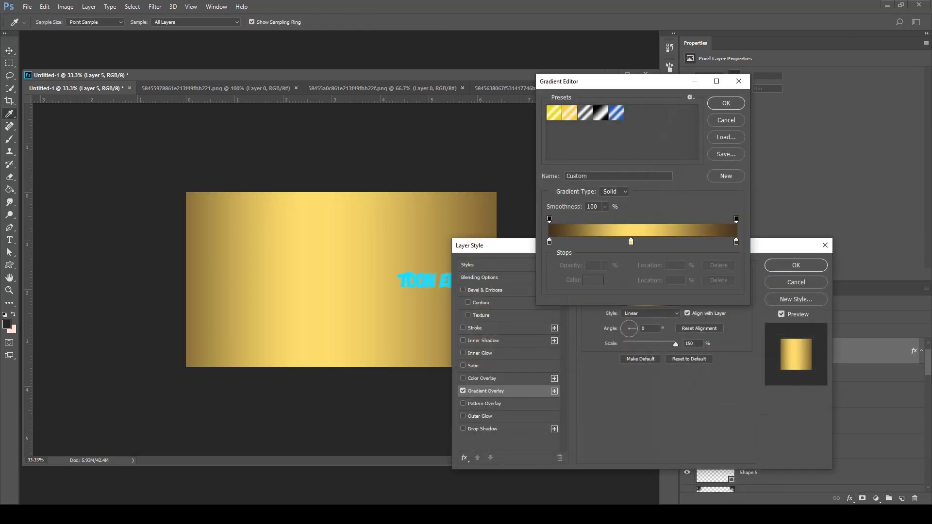
pyautogui.click(549, 241)
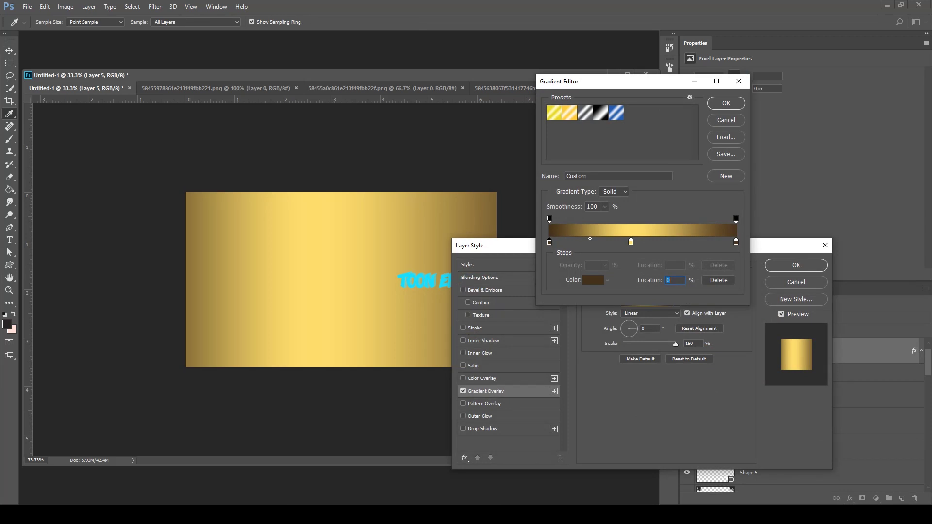
pyautogui.click(727, 103)
pyautogui.click(651, 277)
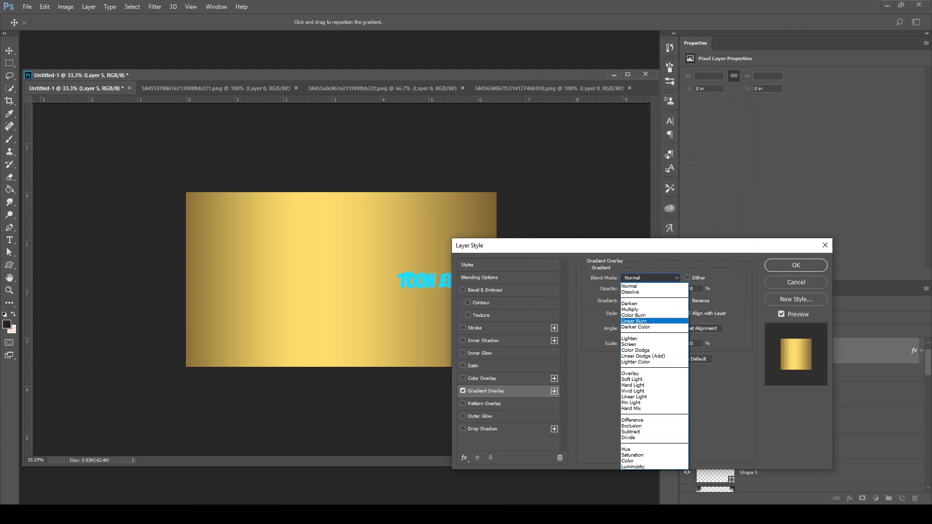
pyautogui.click(633, 321)
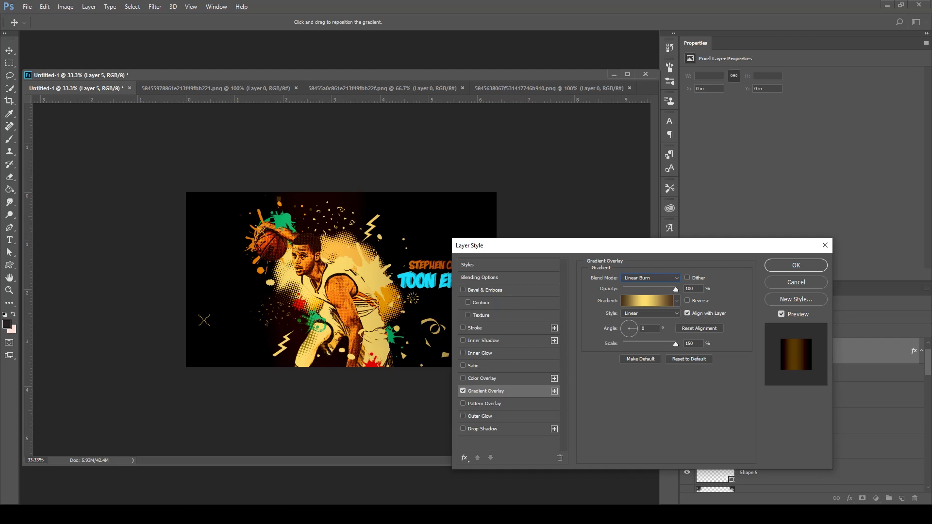
pyautogui.click(796, 265)
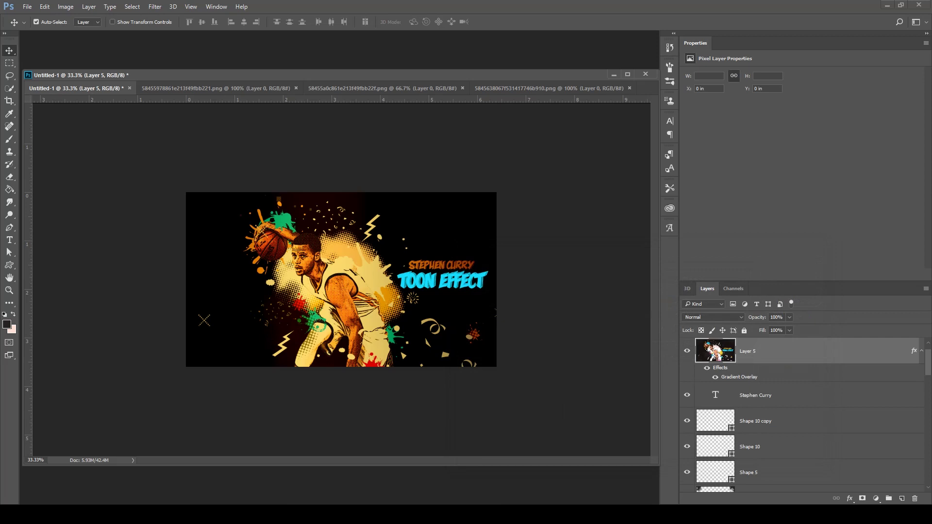
# Activate the Type tool.
pyautogui.press('t')
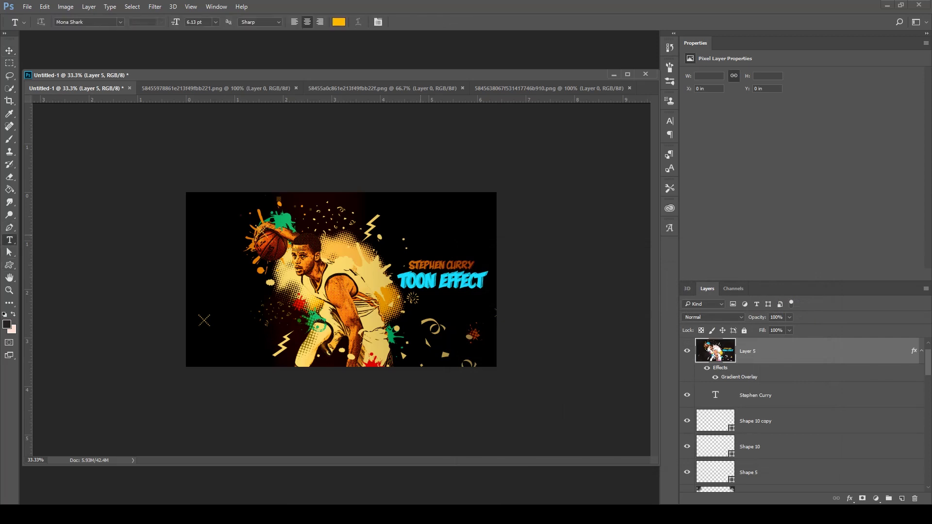